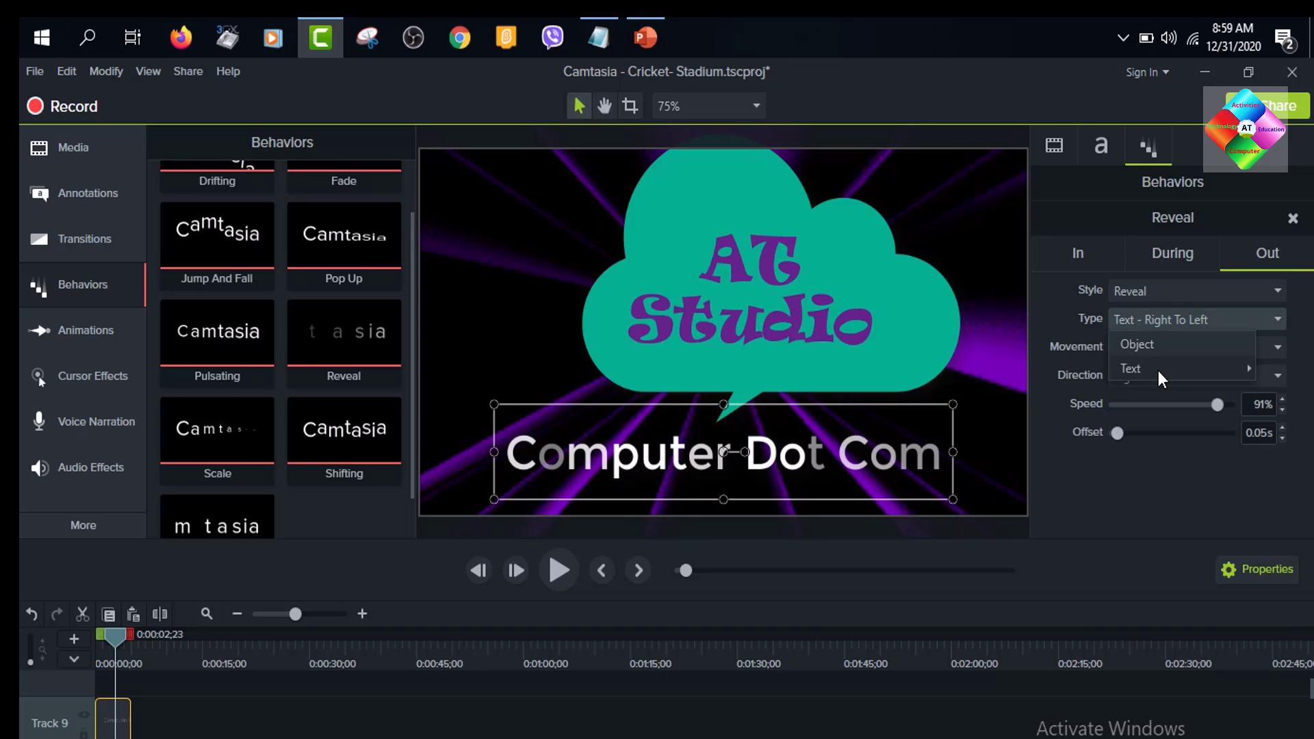
Step: Set the outgoing Reveal behavior's movement to Bounce for the "Computer Dot Com" text
{"action": "left_click", "coordinate": [1053, 317]}
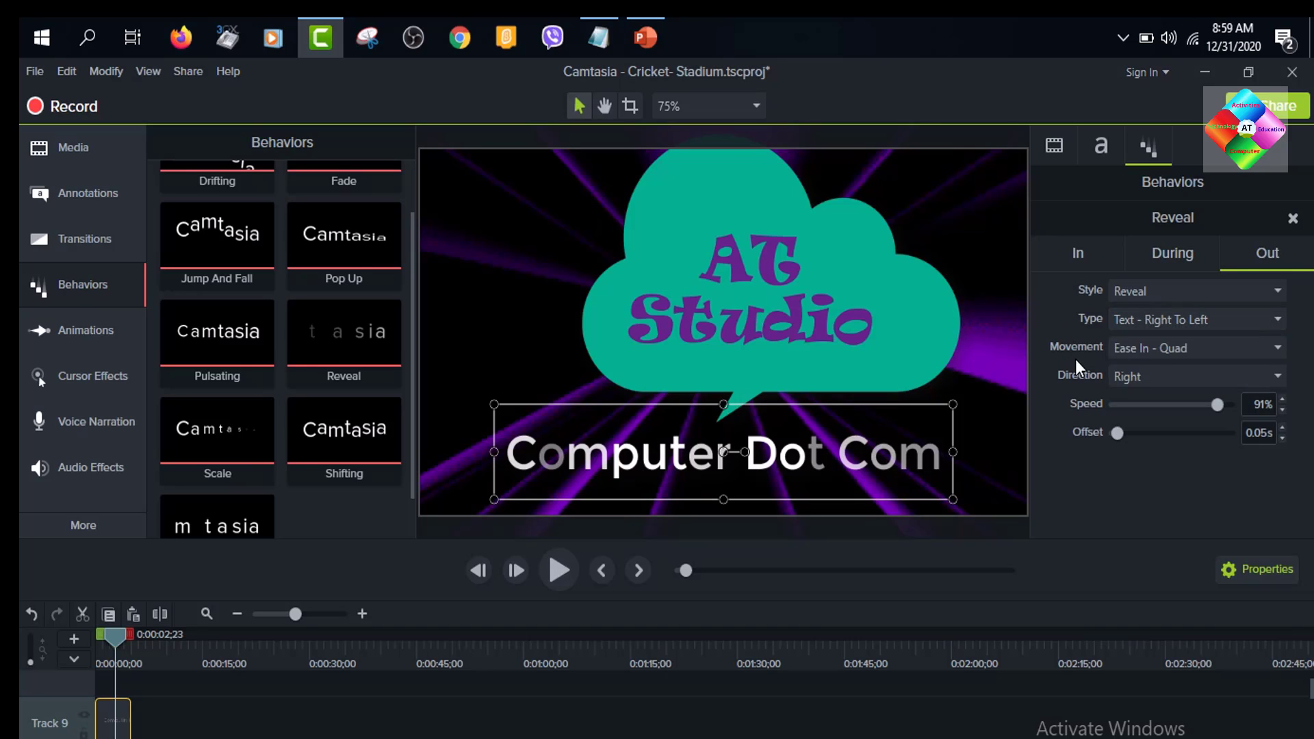
{"action": "left_click", "coordinate": [1274, 349]}
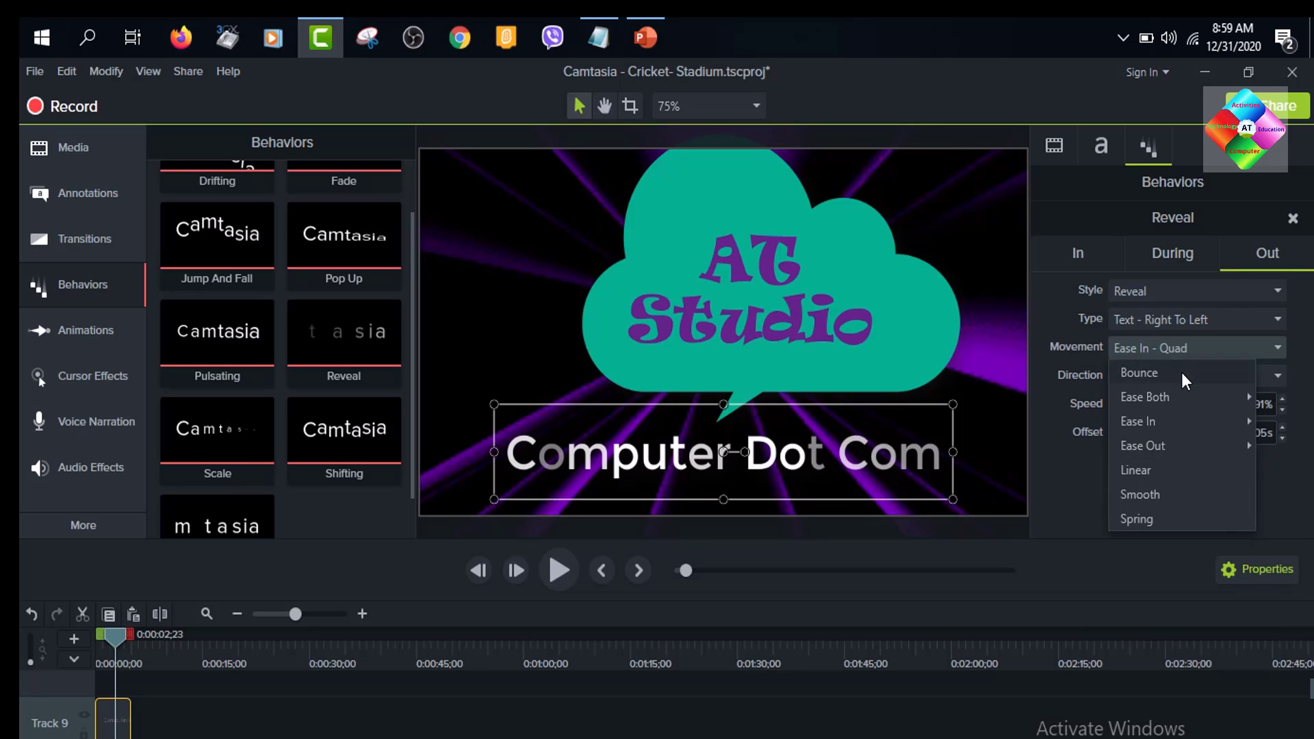
{"action": "left_click", "coordinate": [1139, 372]}
{"action": "left_click", "coordinate": [1274, 375]}
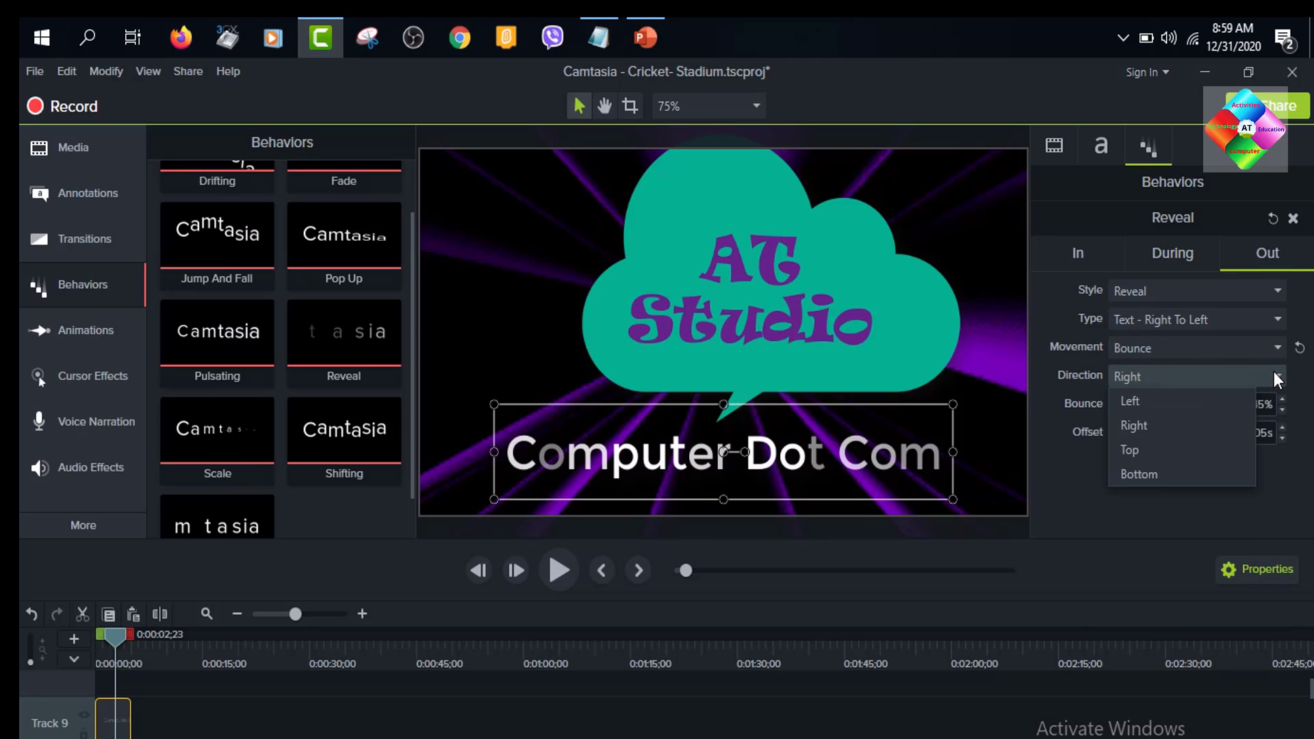
{"action": "left_click", "coordinate": [1274, 372]}
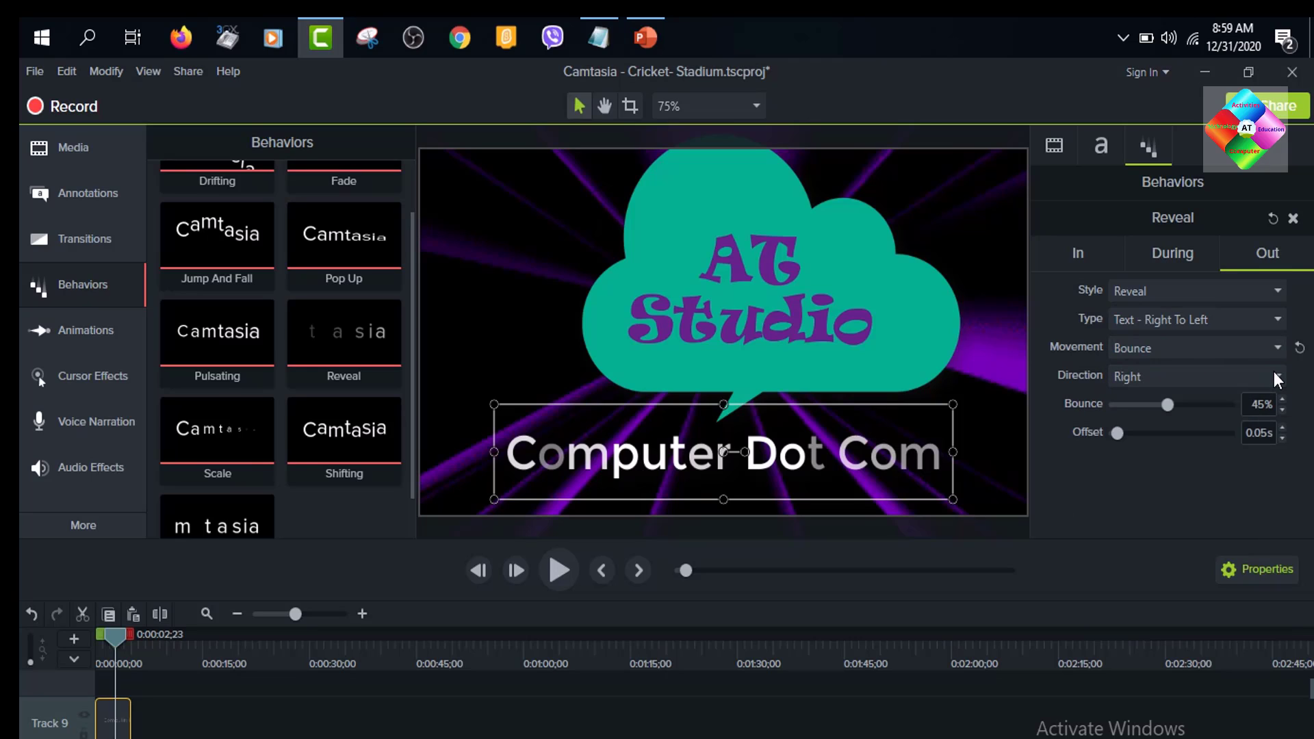
Step: Play back the title's text animation and return the playhead to about 0:00:02;10
{"action": "left_click", "coordinate": [474, 710]}
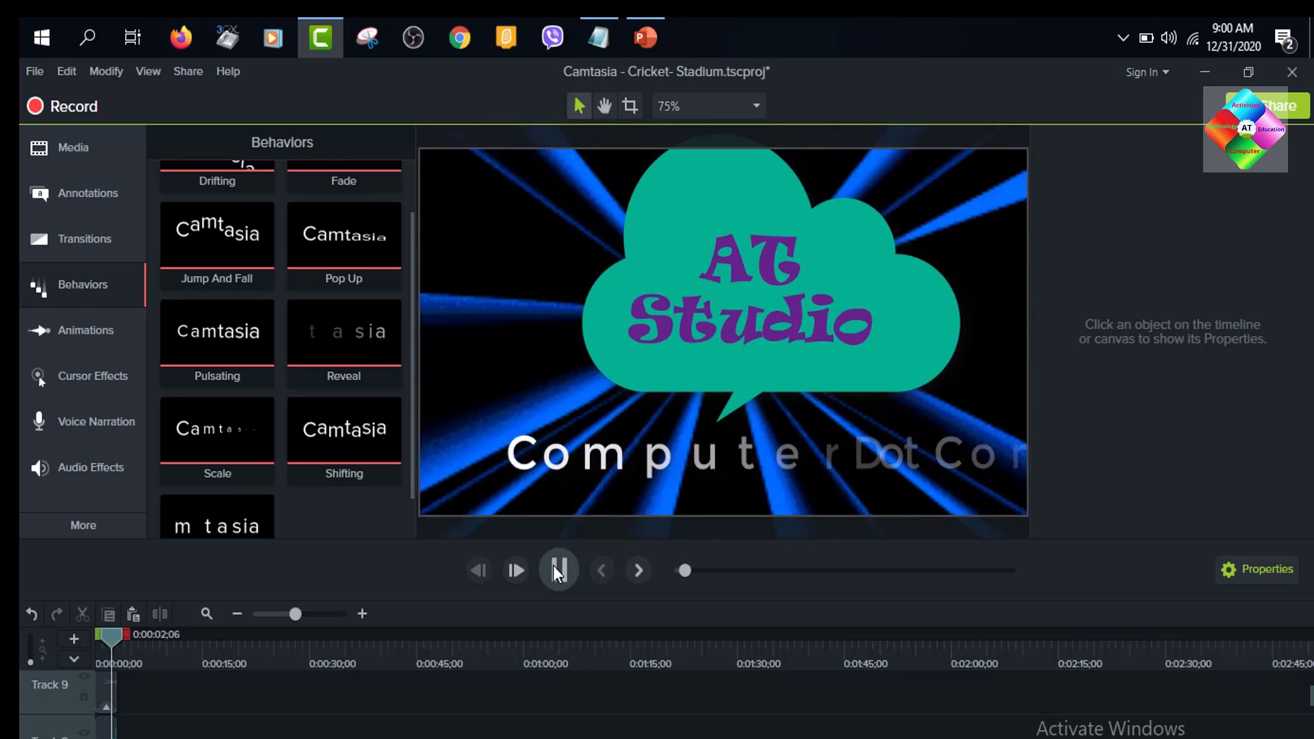
{"action": "left_click", "coordinate": [554, 569]}
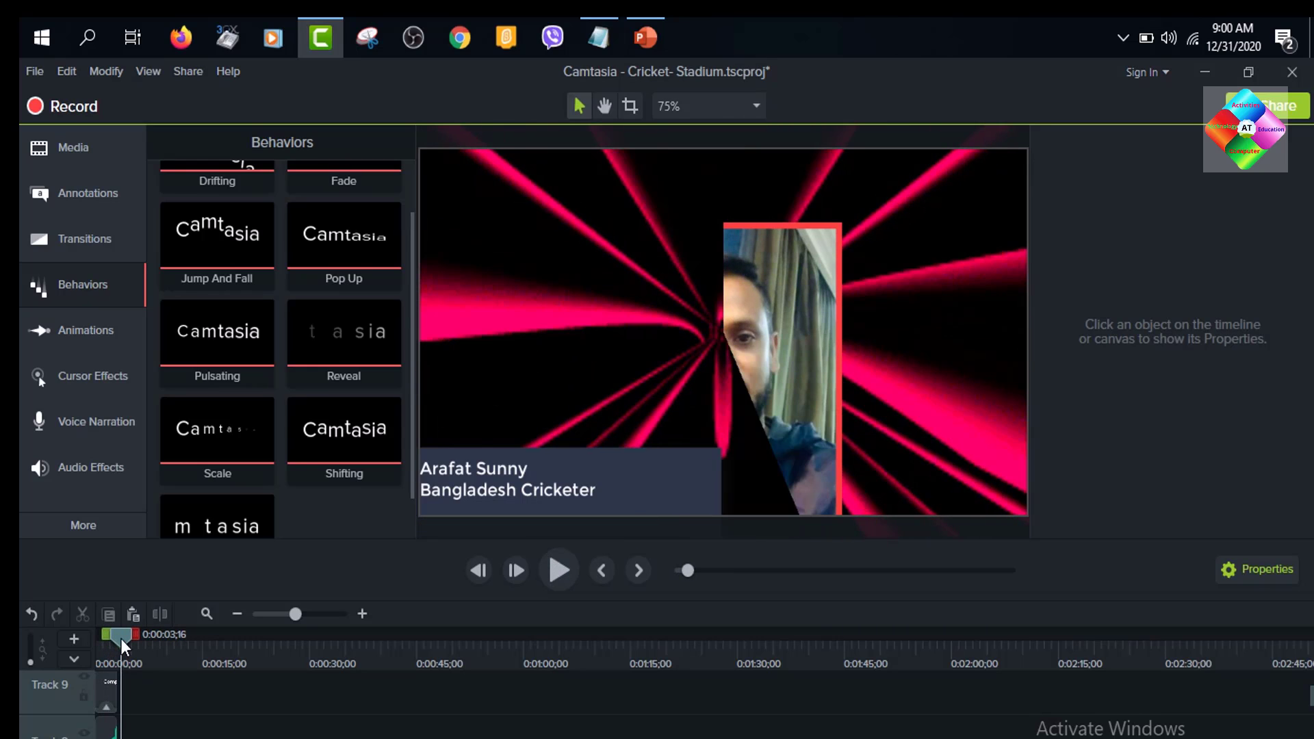
{"action": "left_click_drag", "start_coordinate": [120, 639], "coordinate": [111, 635]}
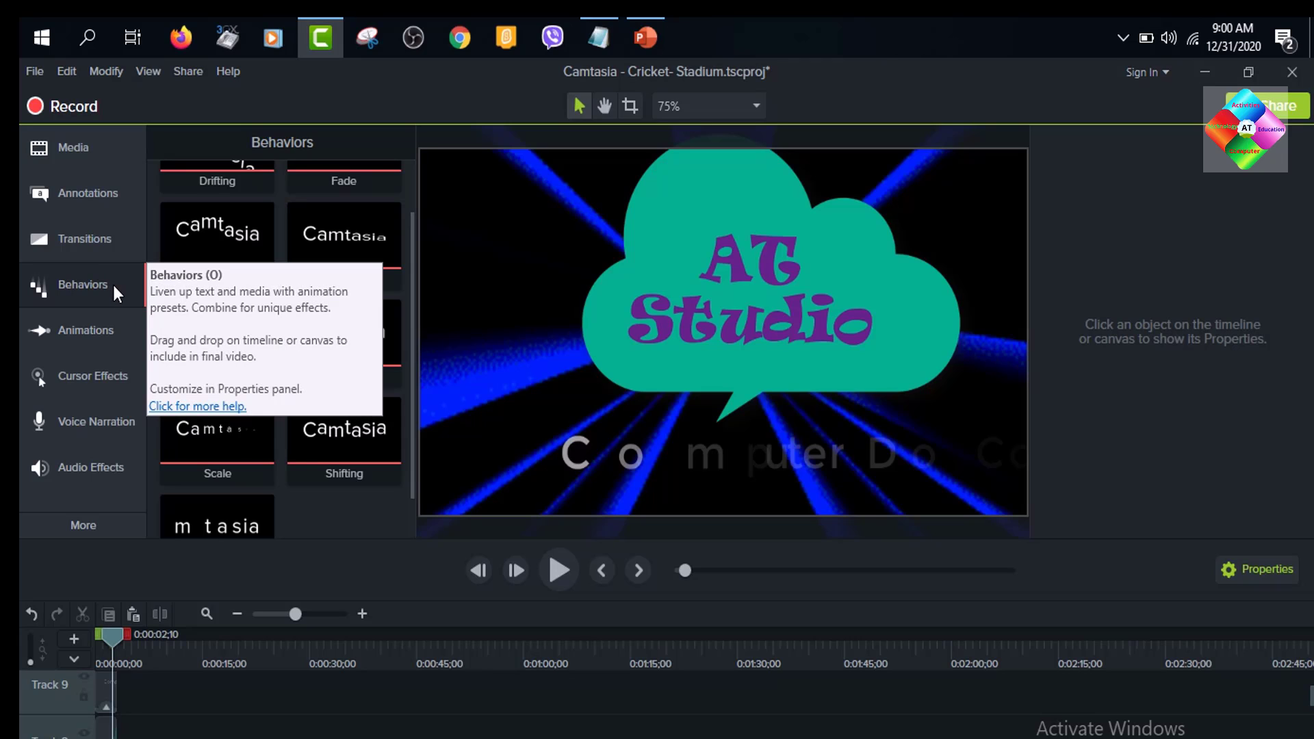
Step: Add a solid yellow arrow annotation pointing at the start of the "Computer Dot Com" text
{"action": "left_click", "coordinate": [82, 194]}
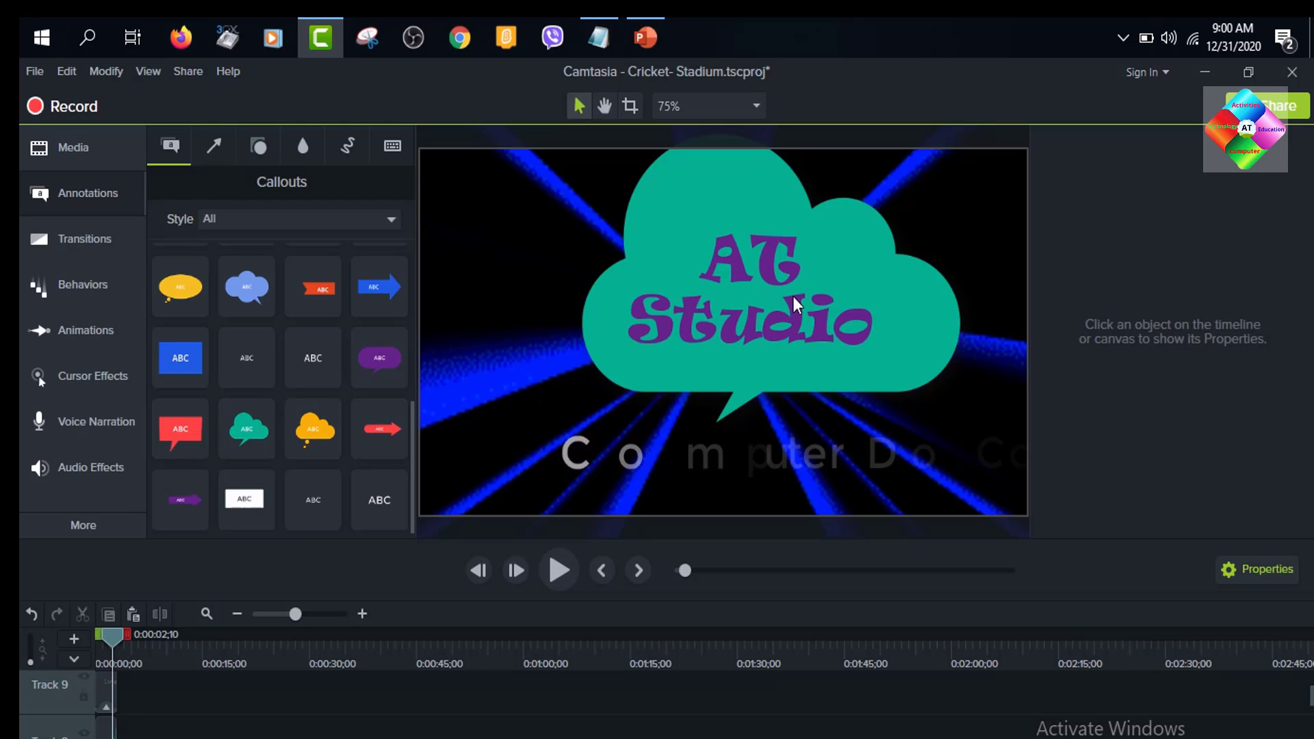
{"action": "left_click", "coordinate": [901, 285]}
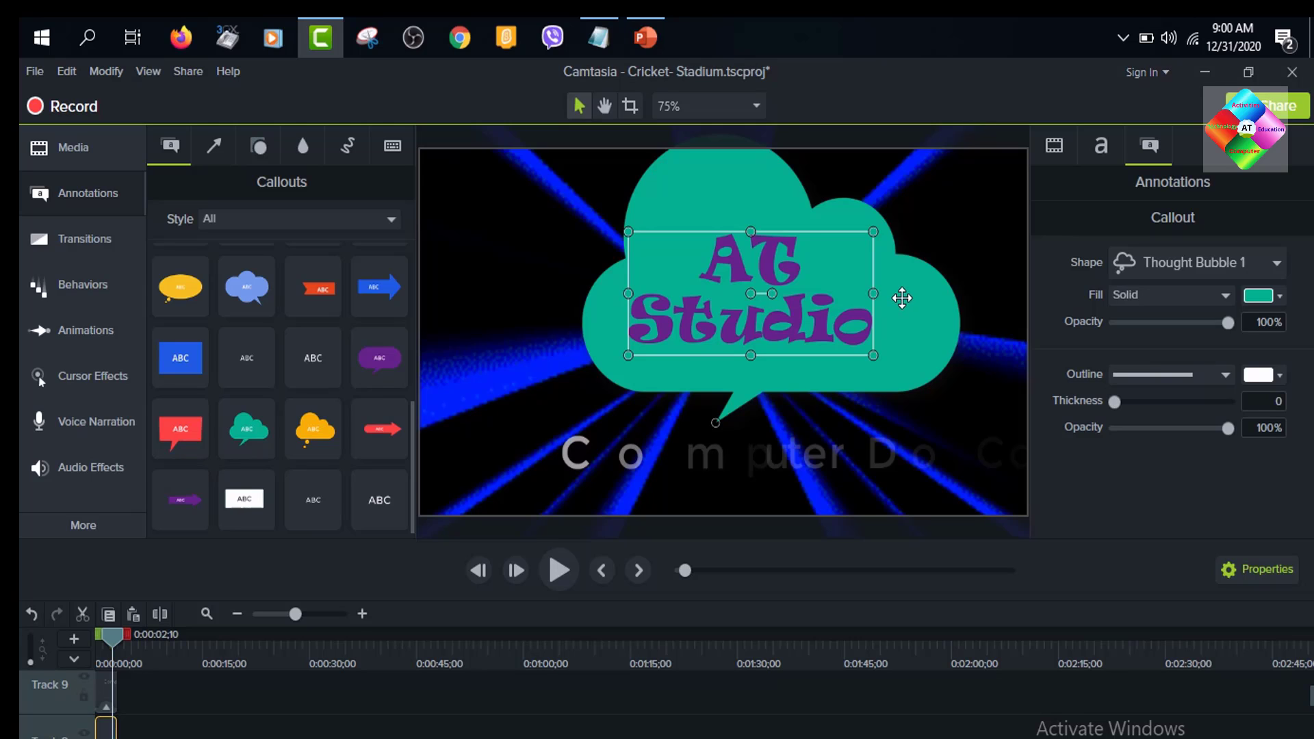
{"action": "left_click", "coordinate": [223, 145]}
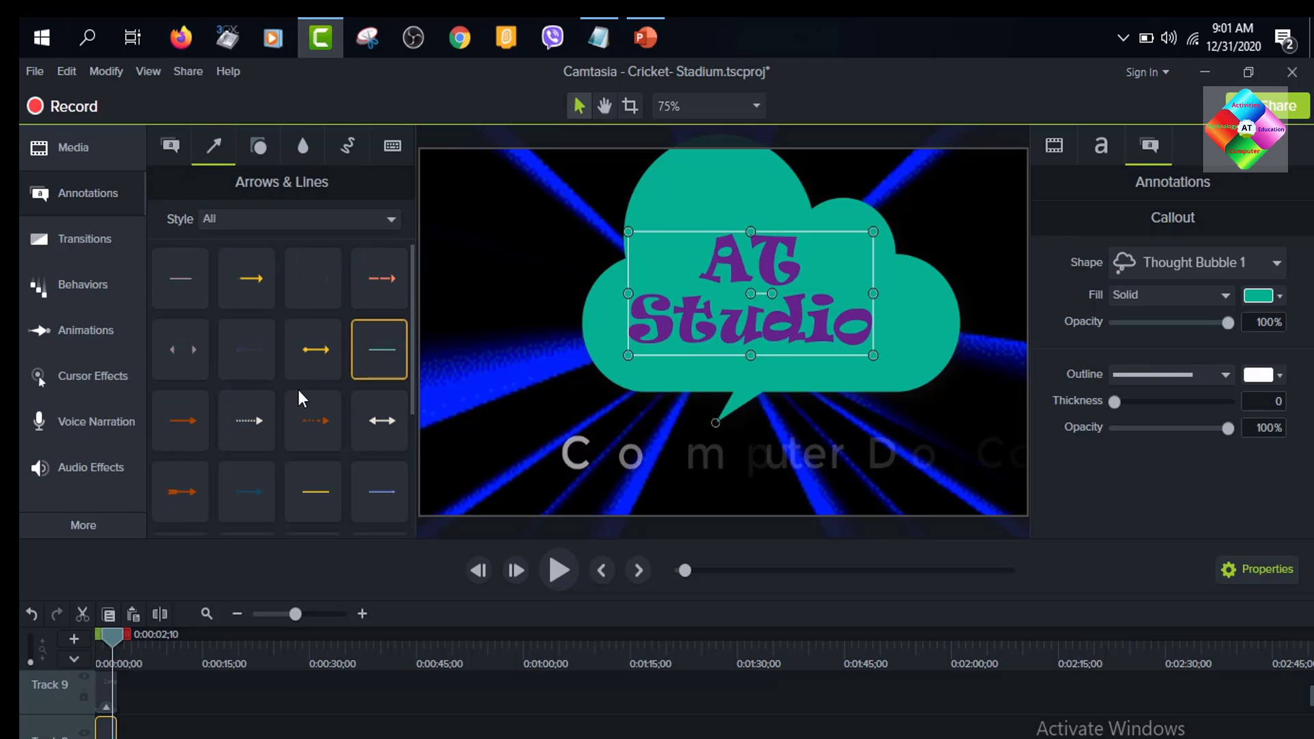
{"action": "scroll", "coordinate": [298, 389], "scroll_direction": "down", "scroll_amount": 2}
{"action": "scroll", "coordinate": [298, 388], "scroll_direction": "down", "scroll_amount": 1}
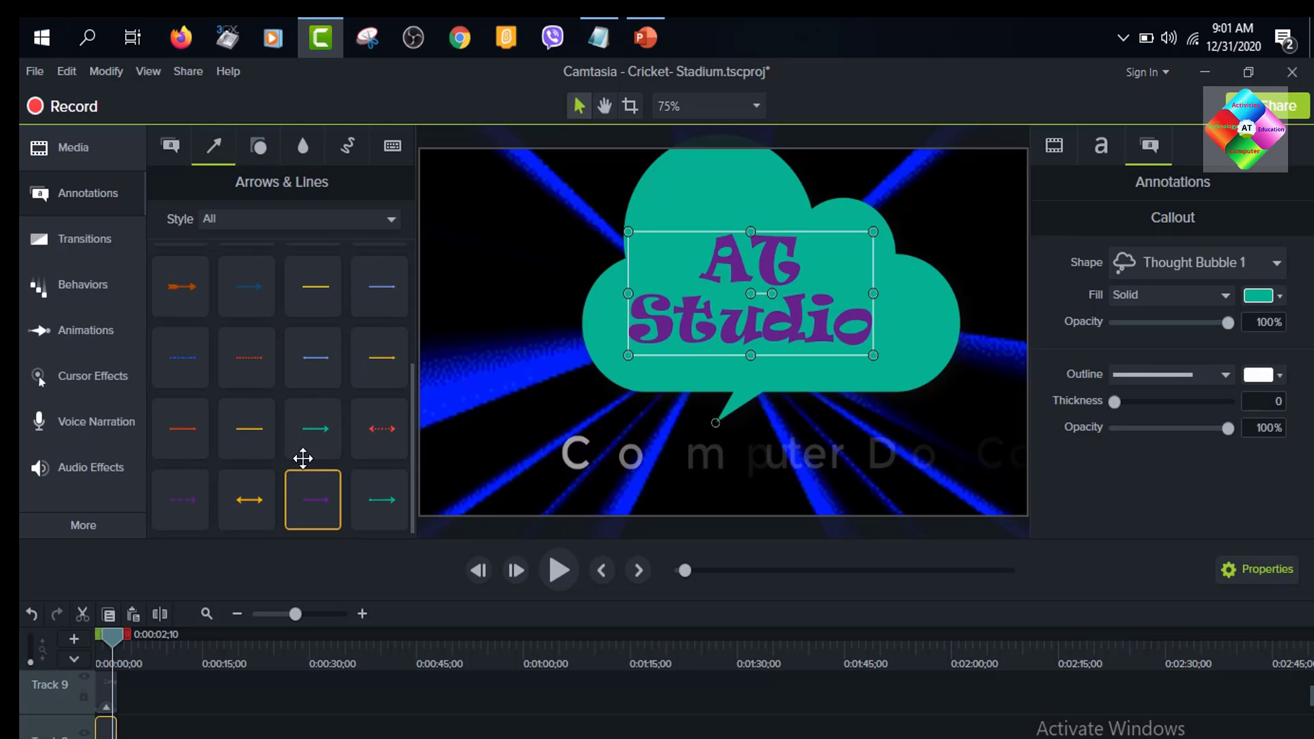
{"action": "scroll", "coordinate": [302, 454], "scroll_direction": "up", "scroll_amount": 3}
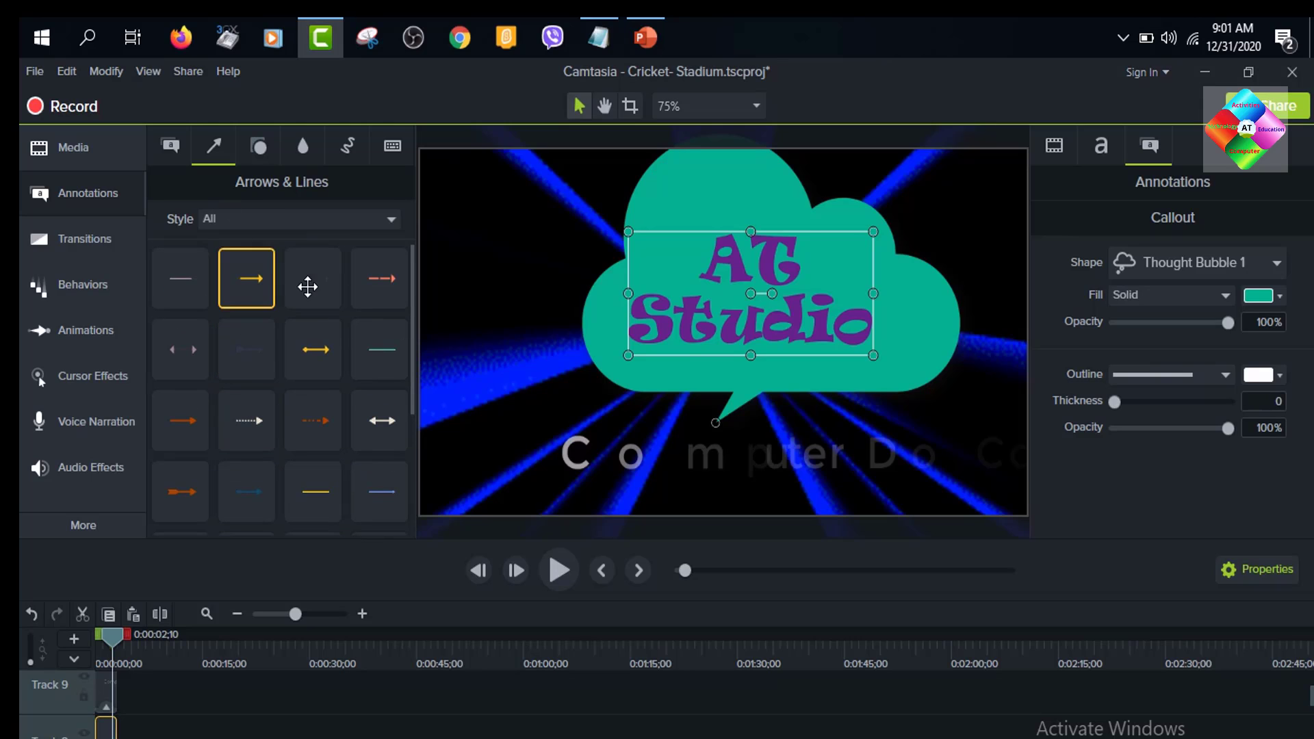
{"action": "left_click_drag", "start_coordinate": [288, 296], "coordinate": [507, 460]}
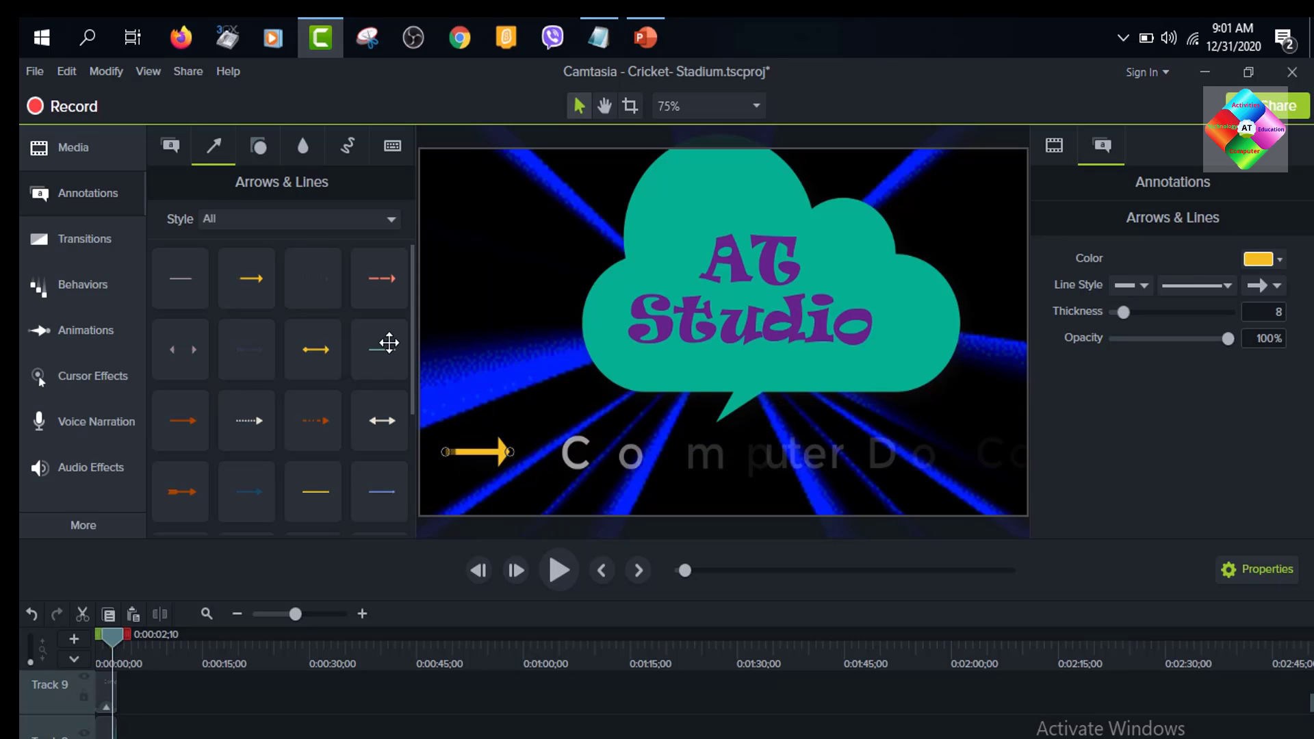
{"action": "left_click", "coordinate": [264, 145]}
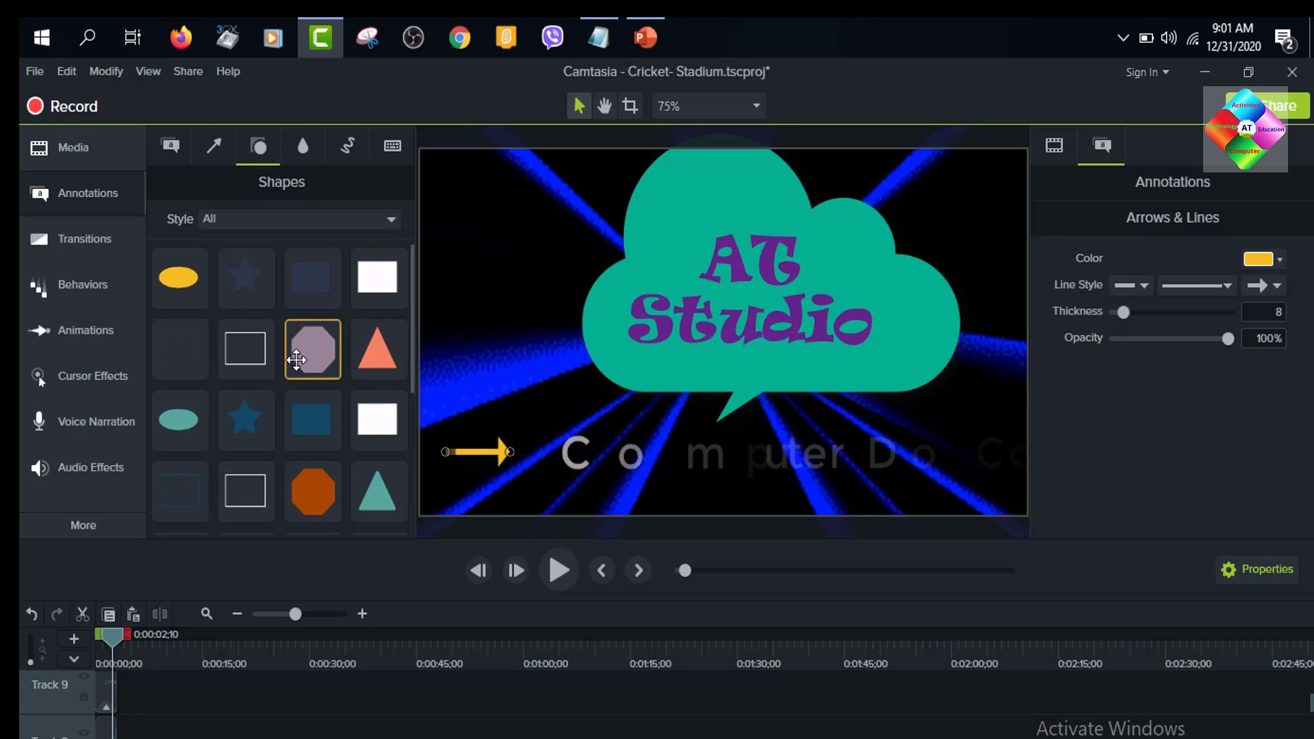
{"action": "scroll", "coordinate": [296, 360], "scroll_direction": "down", "scroll_amount": 5}
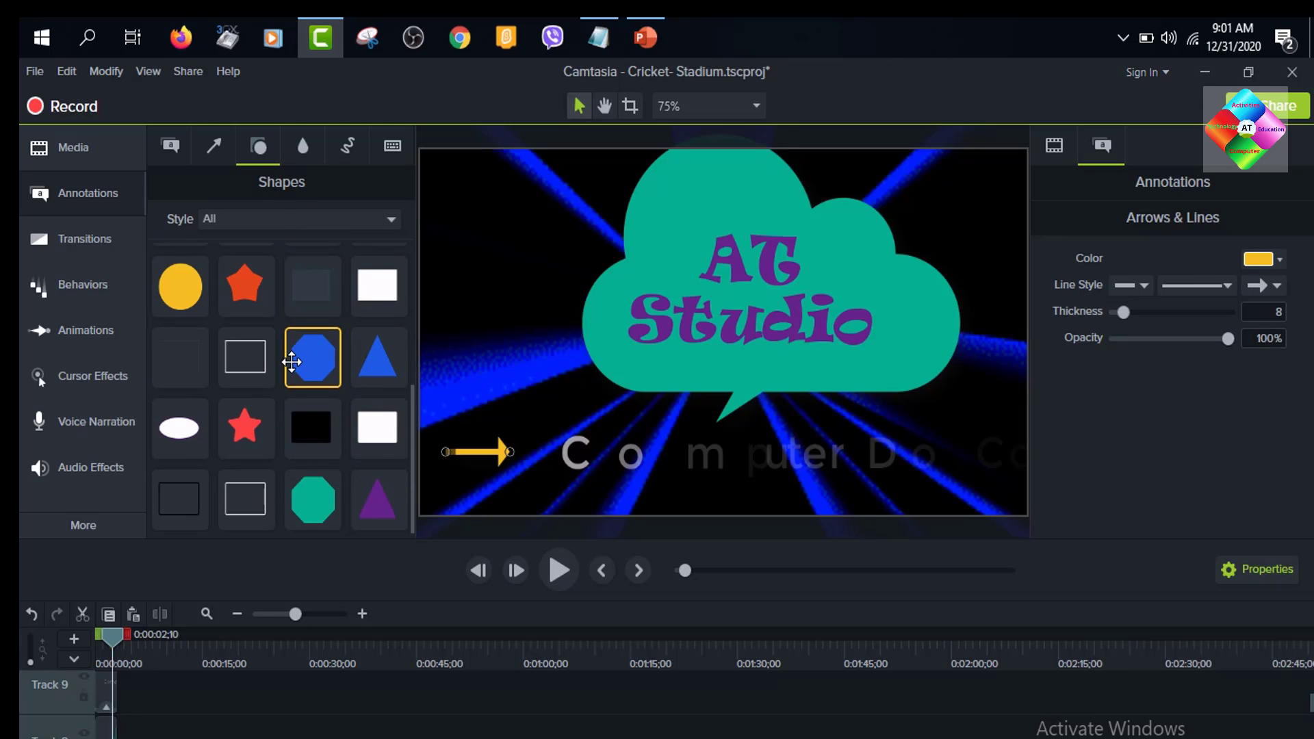
{"action": "scroll", "coordinate": [291, 362], "scroll_direction": "up", "scroll_amount": 3}
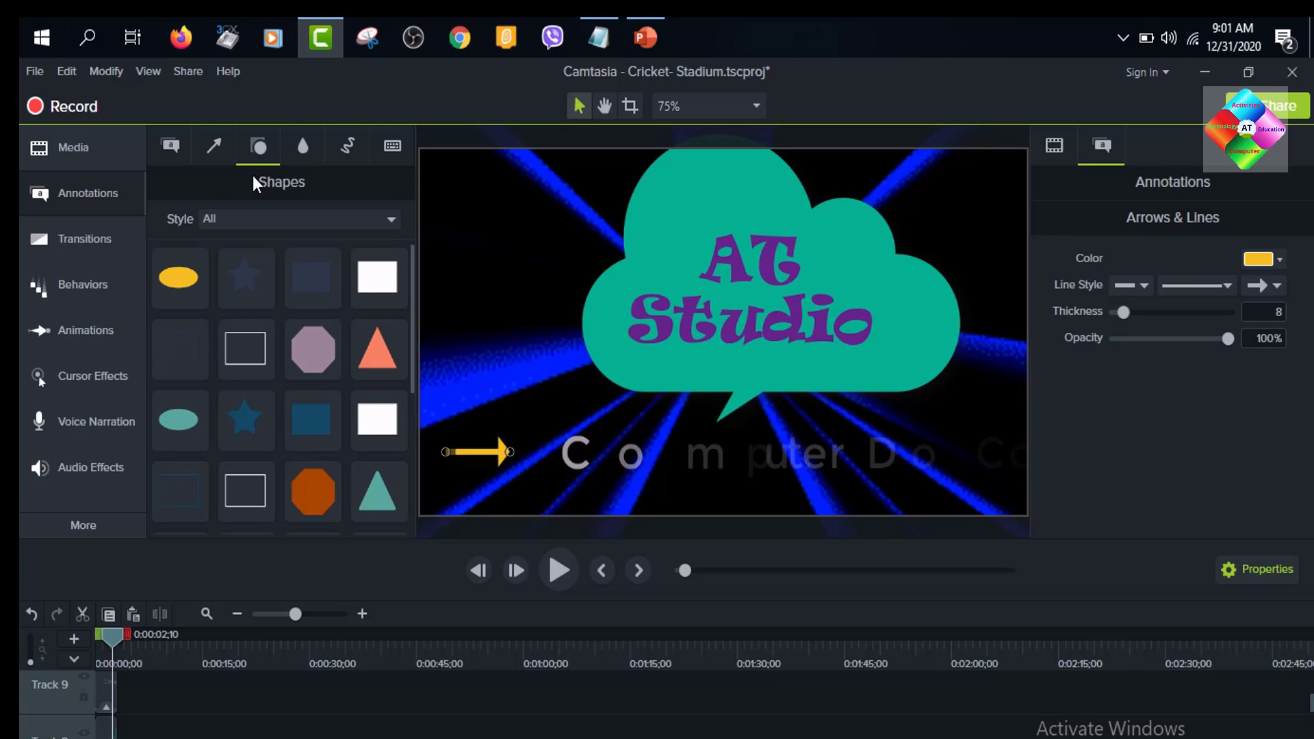
Step: Play on to about 0:00:11;07 and cover the red LIVE badge with a fitted blur annotation at intensity 100
{"action": "left_click", "coordinate": [303, 147]}
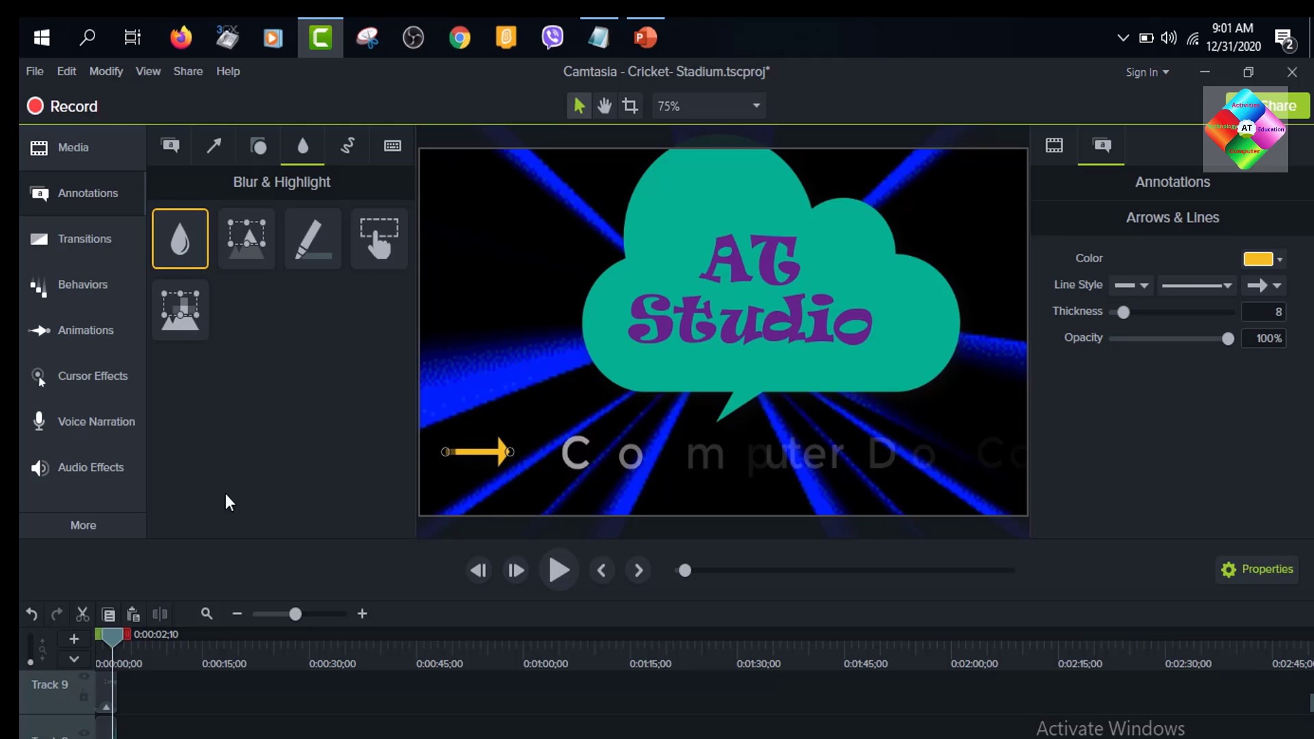
{"action": "left_click", "coordinate": [560, 568]}
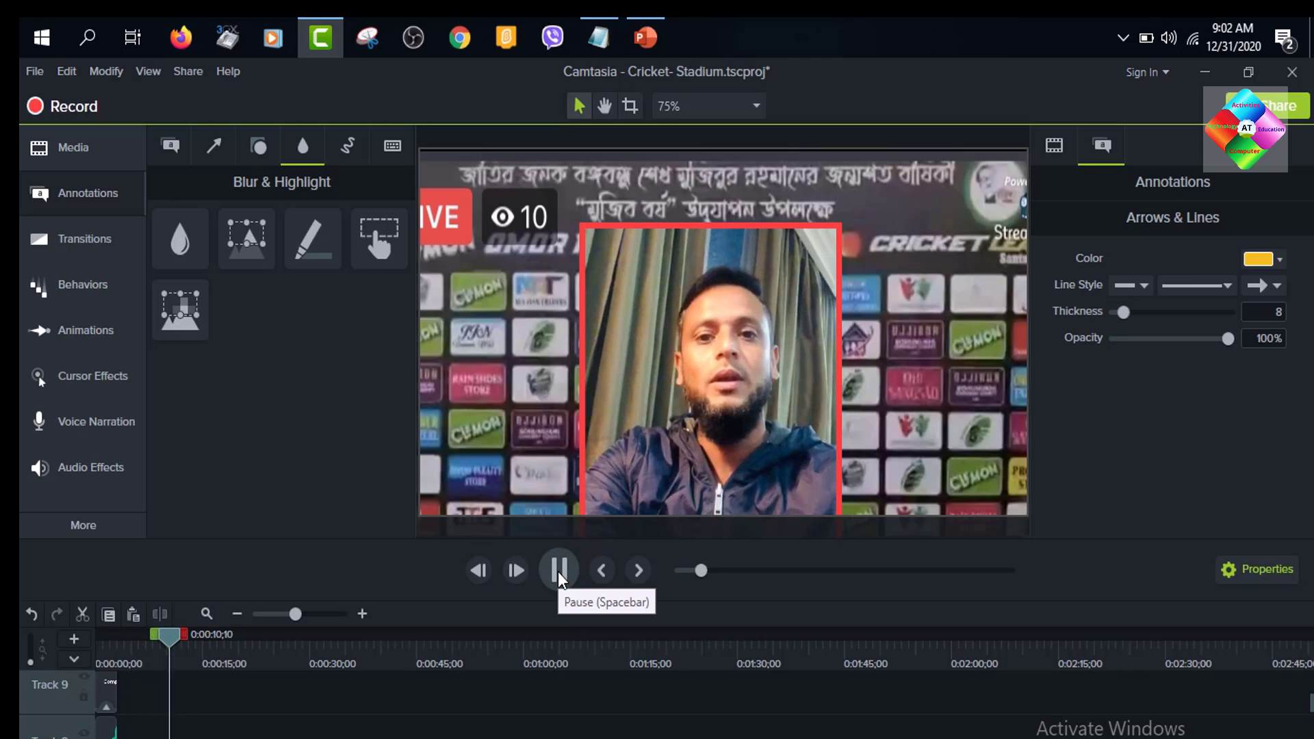
{"action": "left_click", "coordinate": [559, 570]}
{"action": "left_click_drag", "start_coordinate": [180, 240], "coordinate": [457, 224]}
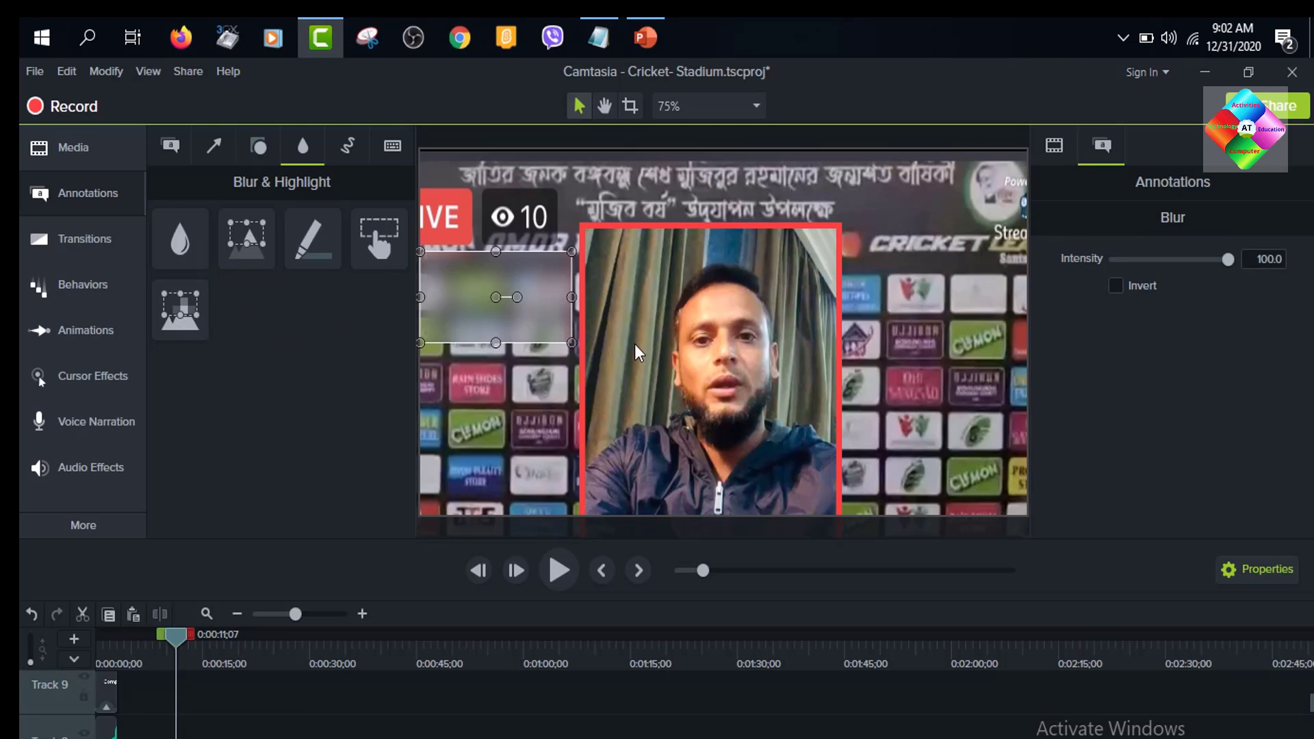
{"action": "left_click_drag", "start_coordinate": [570, 344], "coordinate": [459, 246]}
{"action": "mouse_move", "coordinate": [476, 178]}
{"action": "left_mouse_down"}
{"action": "mouse_move", "coordinate": [464, 219]}
{"action": "mouse_move", "coordinate": [472, 198]}
{"action": "left_mouse_up"}
{"action": "left_click_drag", "start_coordinate": [480, 247], "coordinate": [440, 238]}
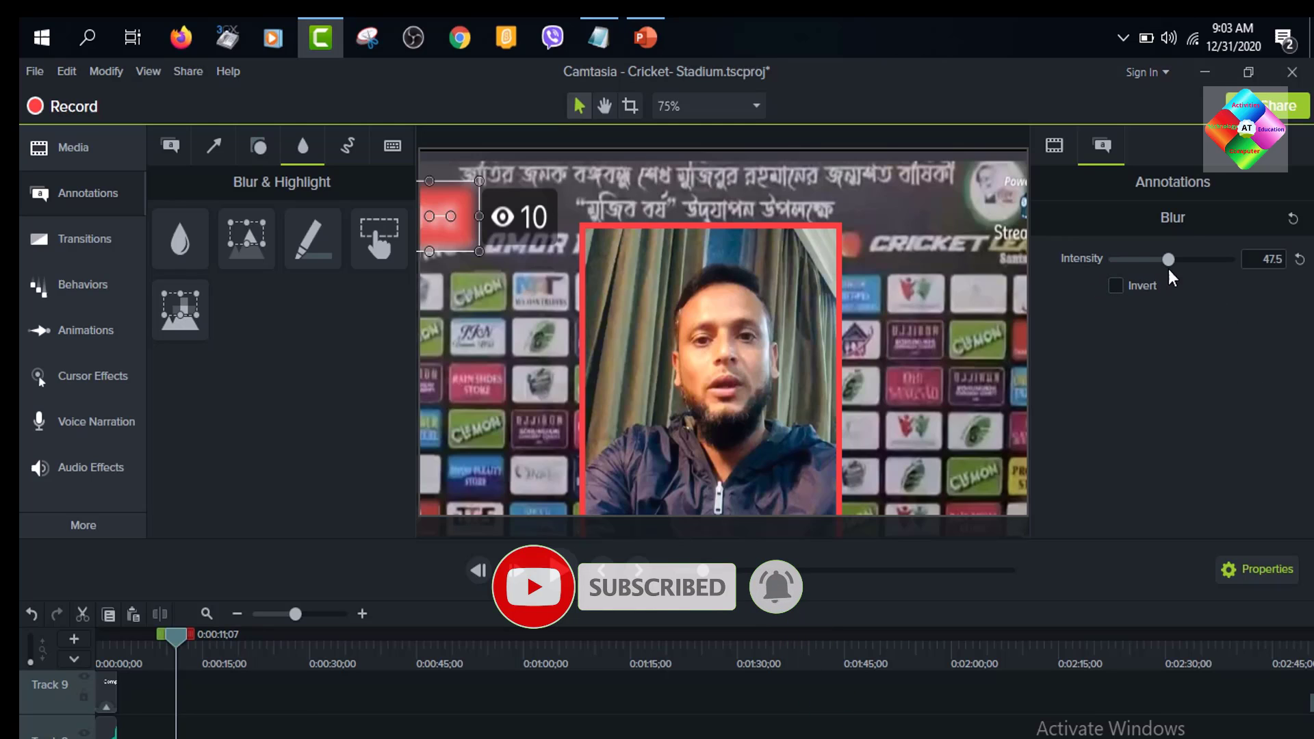
{"action": "left_click_drag", "start_coordinate": [1169, 258], "coordinate": [1226, 261]}
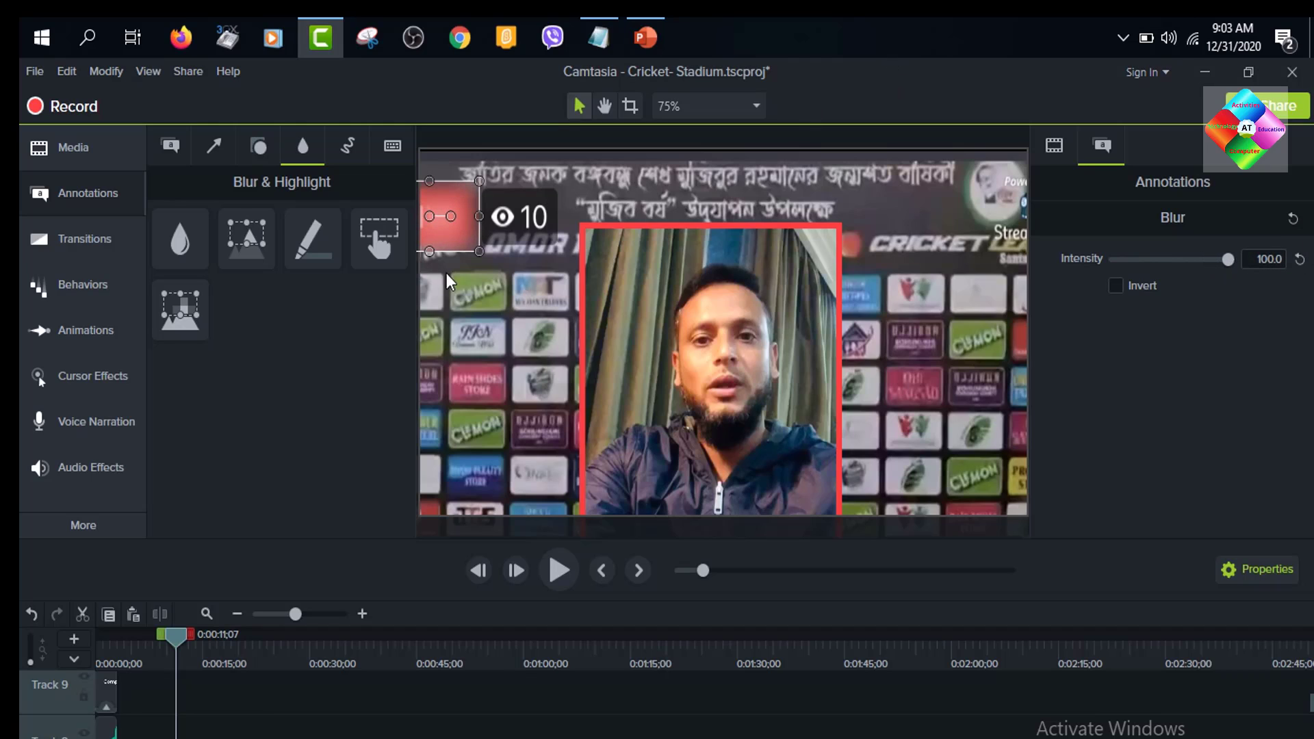
Step: Add a second blur annotation and stretch it over the sponsor logos between the portrait and the frame's left edge
{"action": "left_click", "coordinate": [482, 306]}
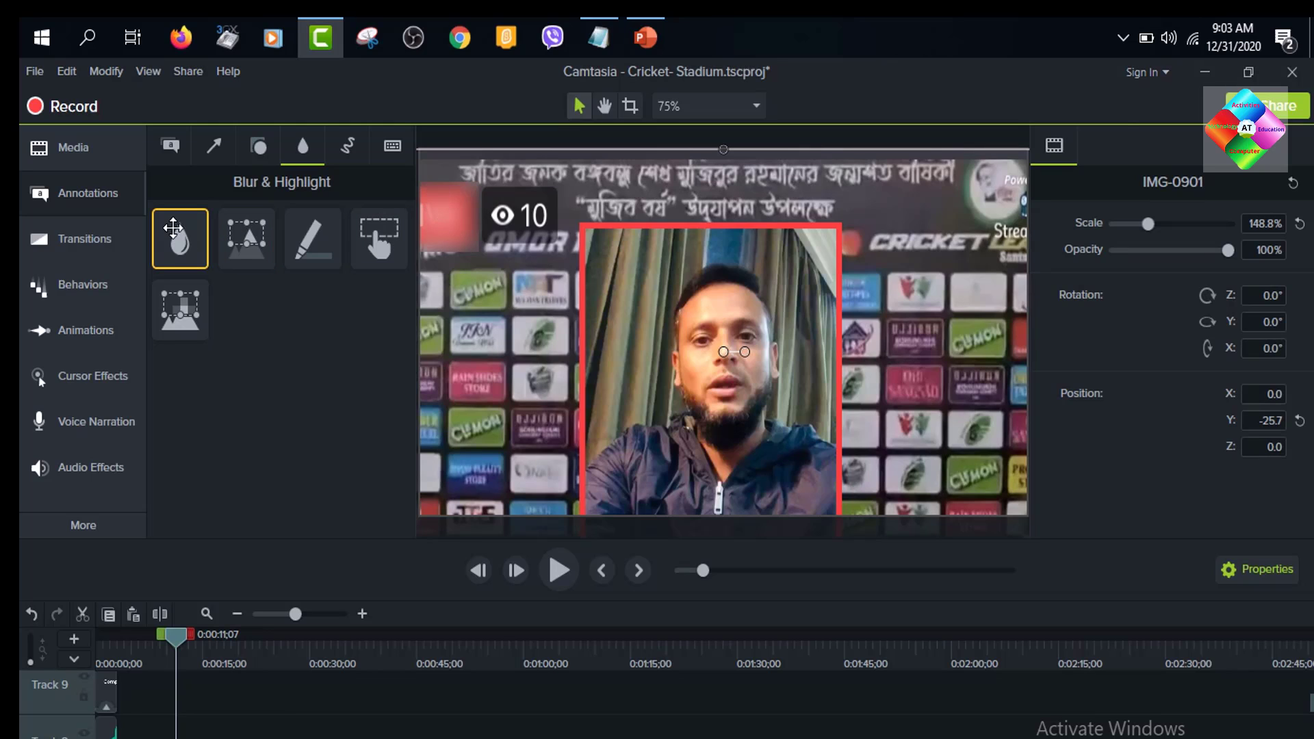
{"action": "mouse_move", "coordinate": [180, 236]}
{"action": "left_mouse_down"}
{"action": "mouse_move", "coordinate": [476, 295]}
{"action": "mouse_move", "coordinate": [497, 317]}
{"action": "mouse_move", "coordinate": [494, 293]}
{"action": "left_mouse_up"}
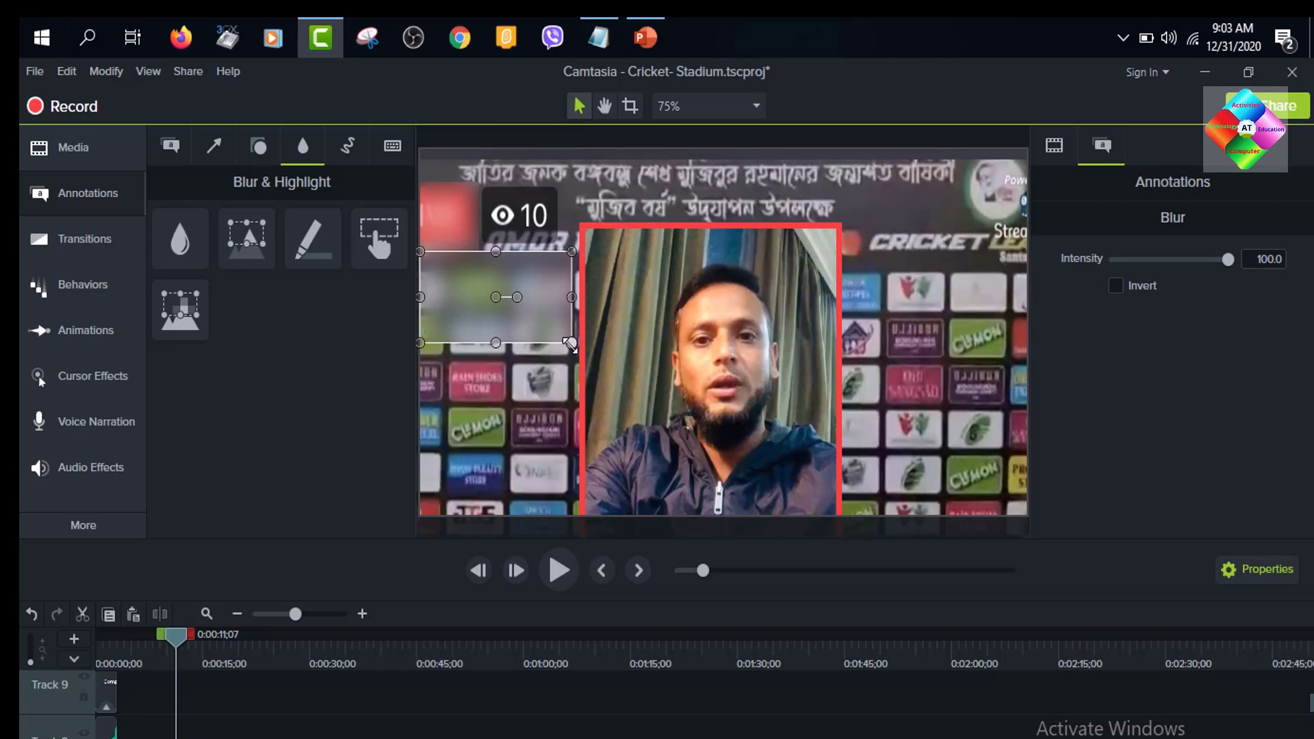
{"action": "left_click_drag", "start_coordinate": [571, 340], "coordinate": [575, 515]}
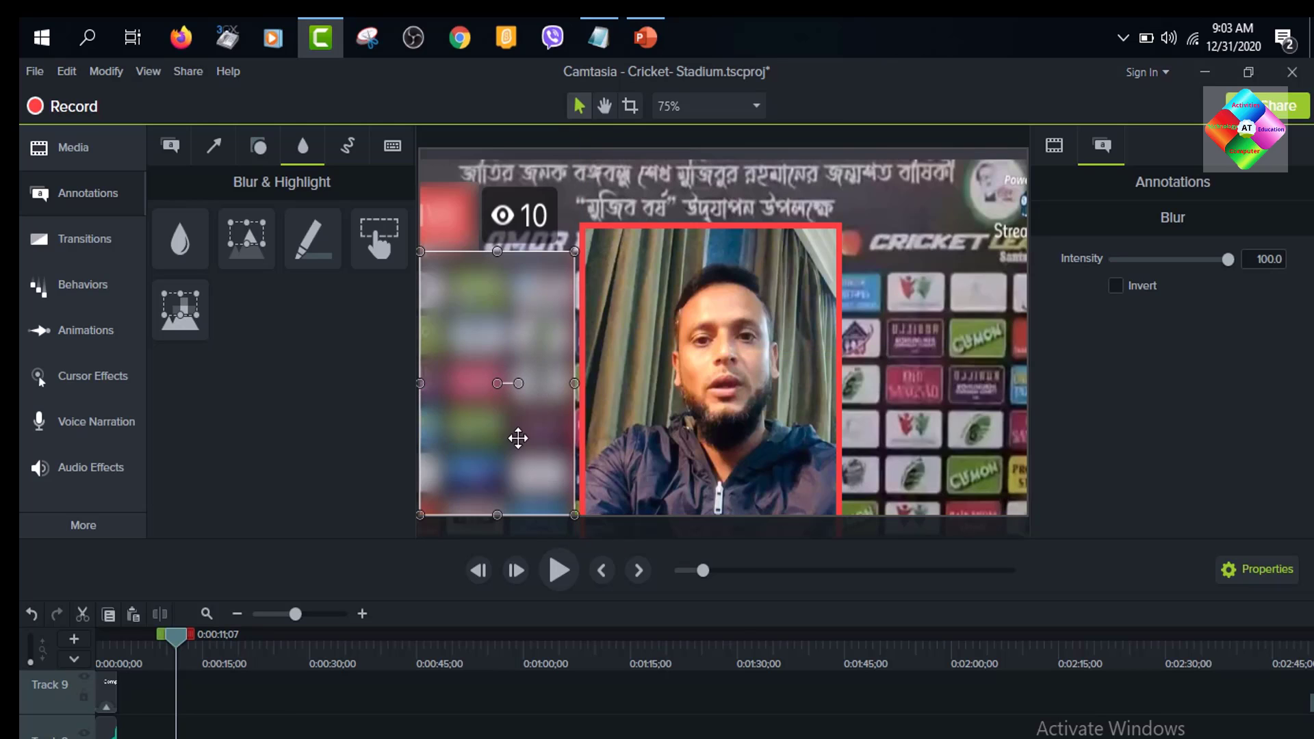
Step: Try a plain ABC text callout over the blurred logo area and delete it
{"action": "left_click", "coordinate": [170, 143]}
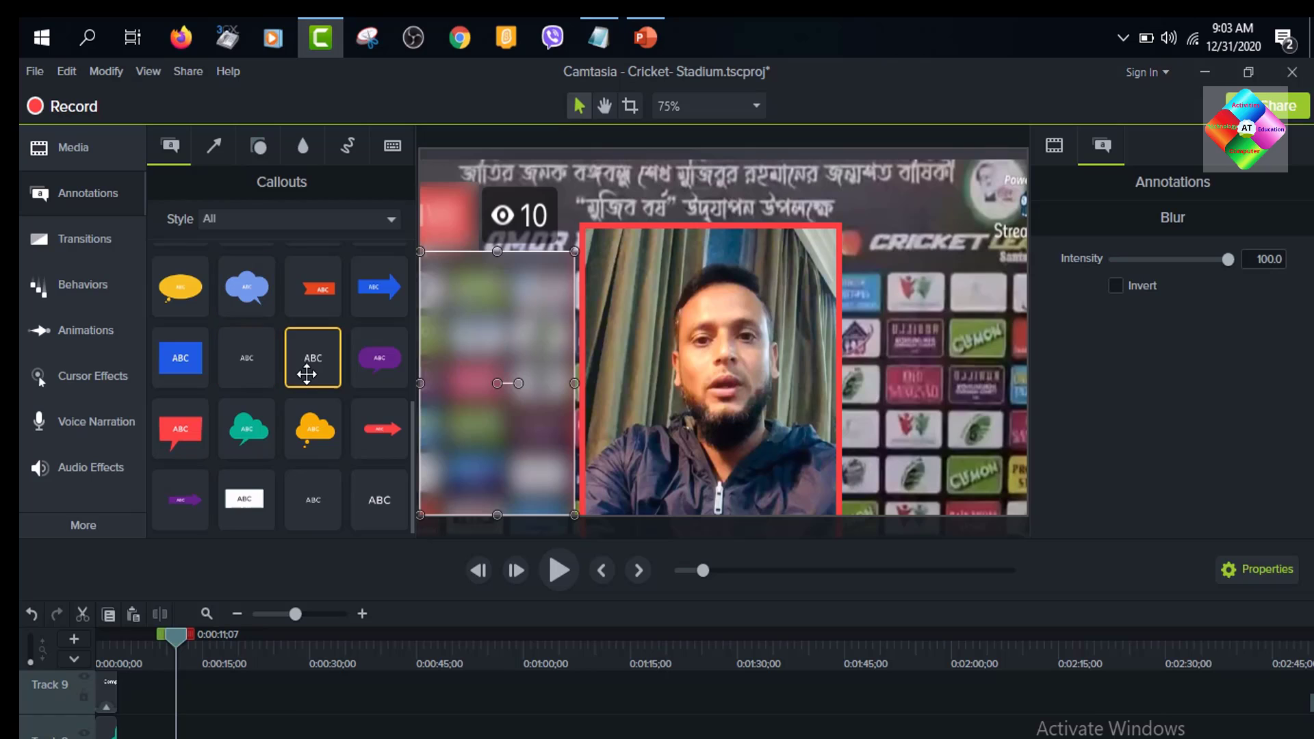
{"action": "left_click", "coordinate": [292, 335]}
{"action": "left_click_drag", "start_coordinate": [379, 500], "coordinate": [485, 384]}
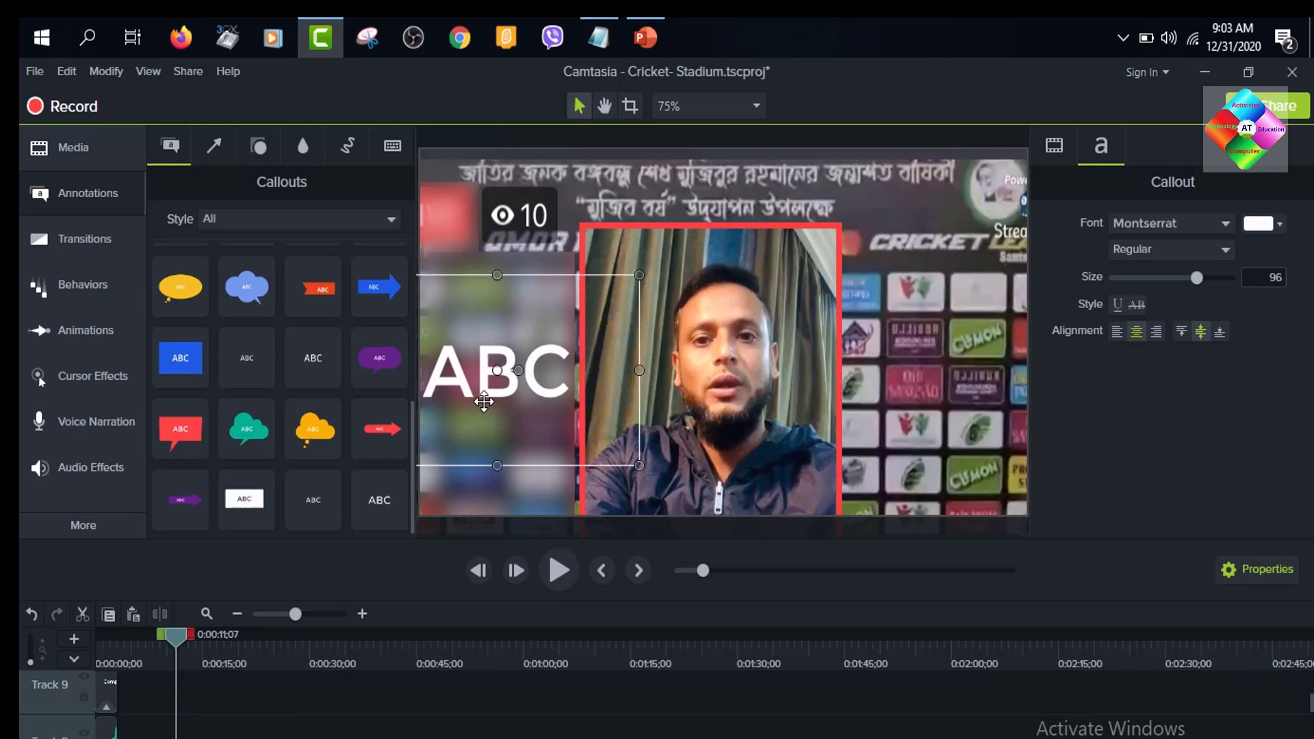
{"action": "key", "text": "Delete"}
Step: Try a spotlight annotation fitted over the red-framed portrait and remove it
{"action": "left_click", "coordinate": [304, 145]}
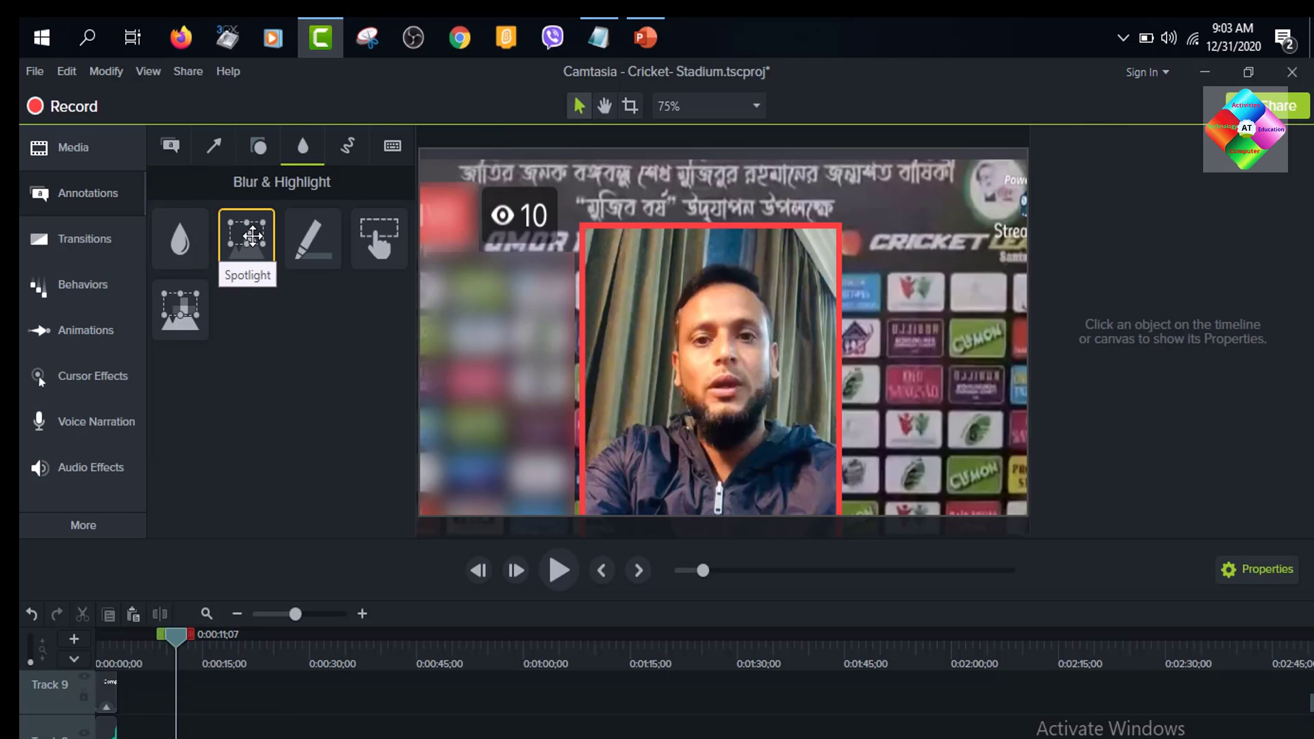
{"action": "left_click_drag", "start_coordinate": [253, 236], "coordinate": [558, 261]}
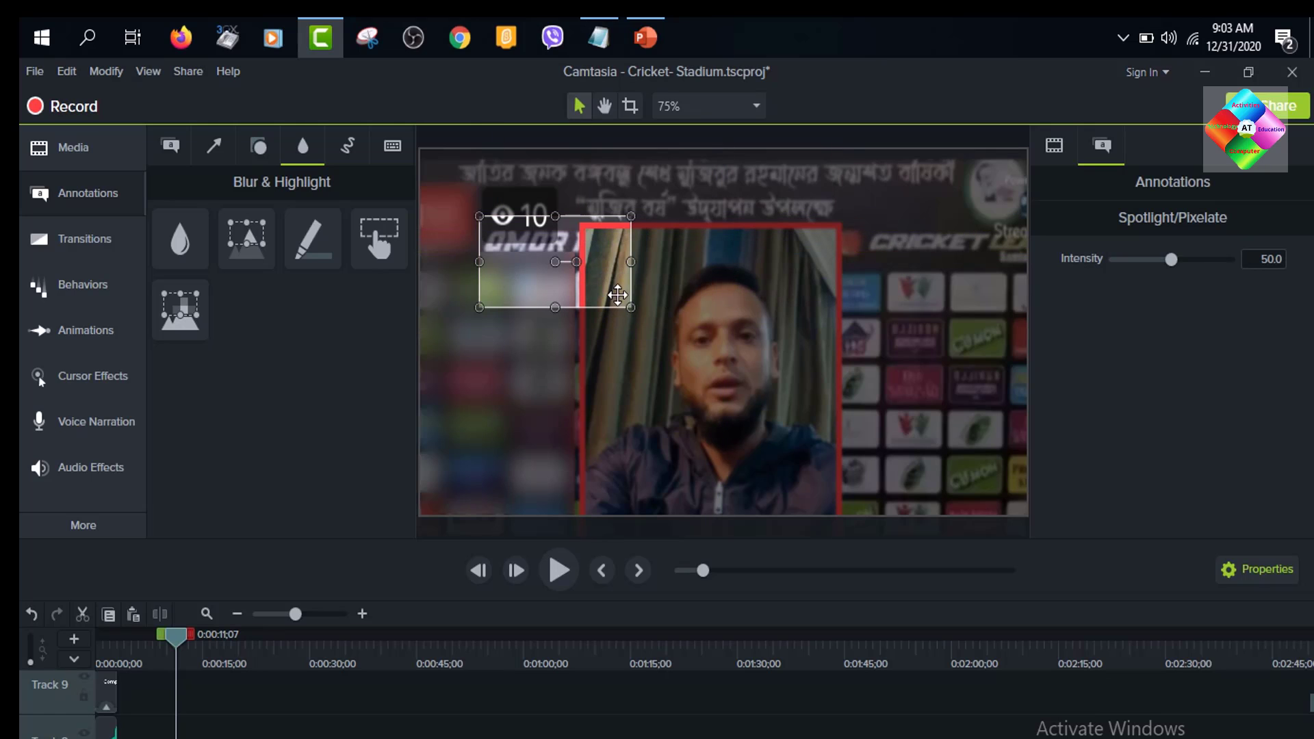
{"action": "left_click_drag", "start_coordinate": [630, 307], "coordinate": [739, 398]}
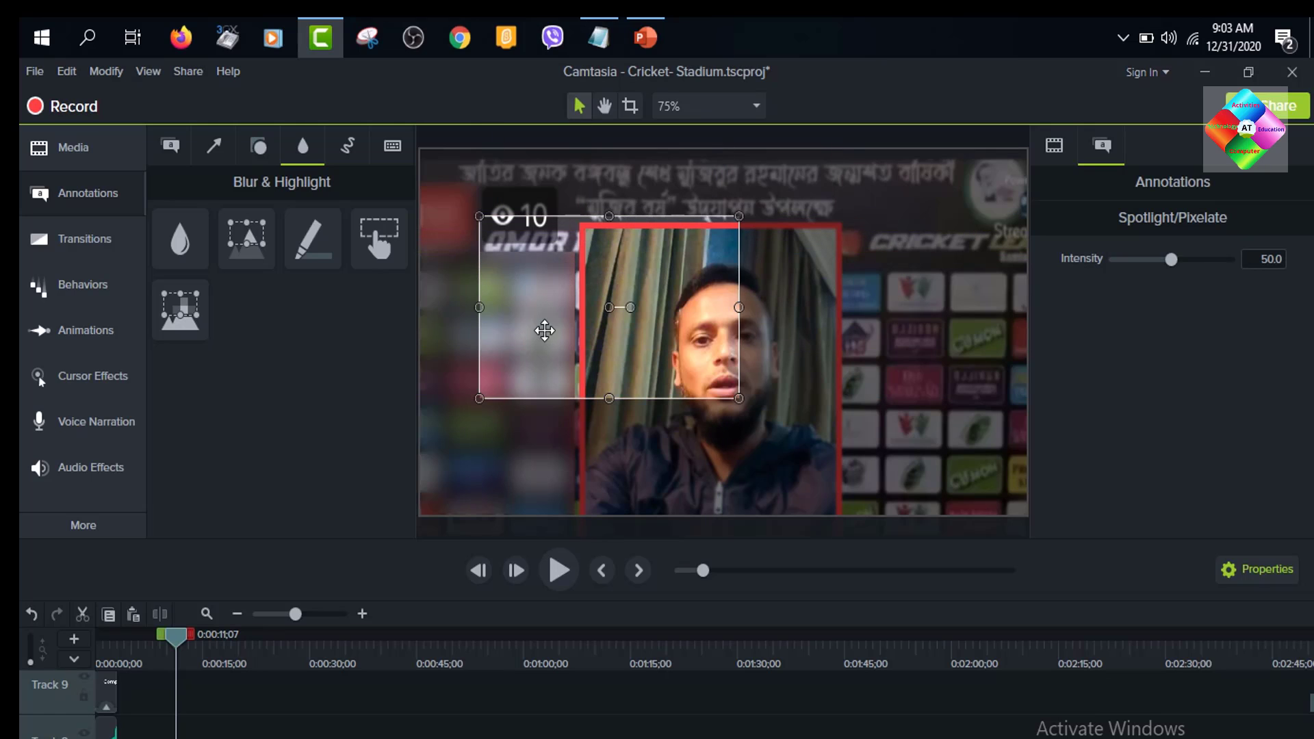
{"action": "left_click_drag", "start_coordinate": [545, 331], "coordinate": [634, 347]}
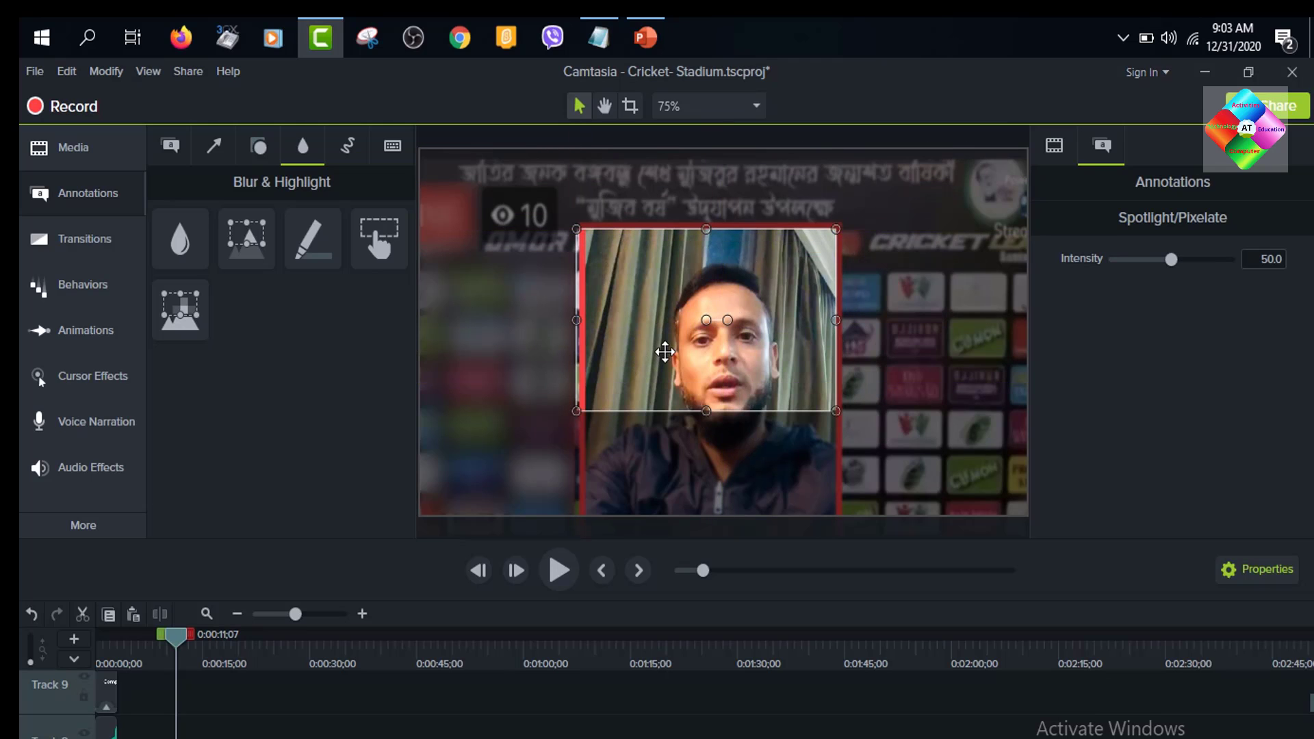
{"action": "left_click_drag", "start_coordinate": [841, 412], "coordinate": [848, 516]}
{"action": "left_click_drag", "start_coordinate": [785, 362], "coordinate": [781, 334]}
{"action": "key", "text": "Escape"}
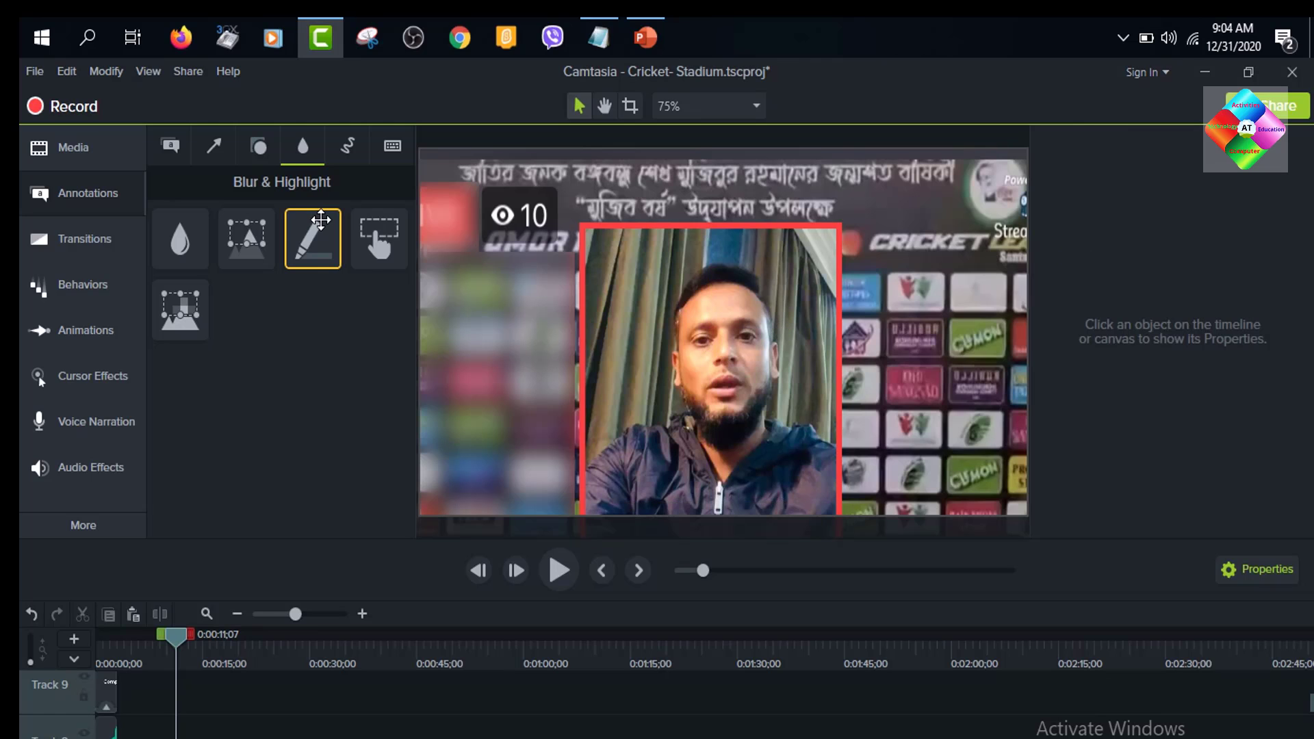
Step: Add a highlighter annotation over the man's face, trying a purple fill before setting it to the yellow swatch
{"action": "mouse_move", "coordinate": [321, 220]}
{"action": "left_mouse_down"}
{"action": "mouse_move", "coordinate": [541, 274]}
{"action": "mouse_move", "coordinate": [733, 343]}
{"action": "left_mouse_up"}
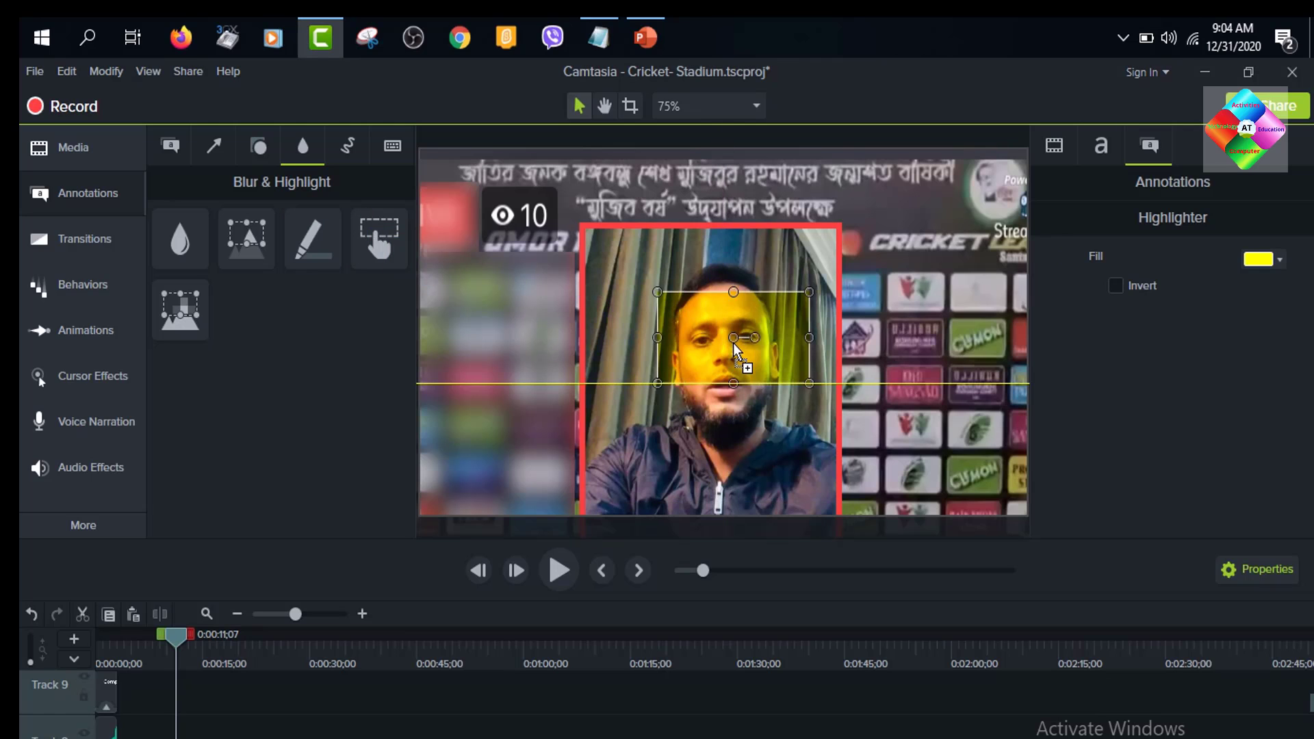
{"action": "left_click", "coordinate": [1279, 260]}
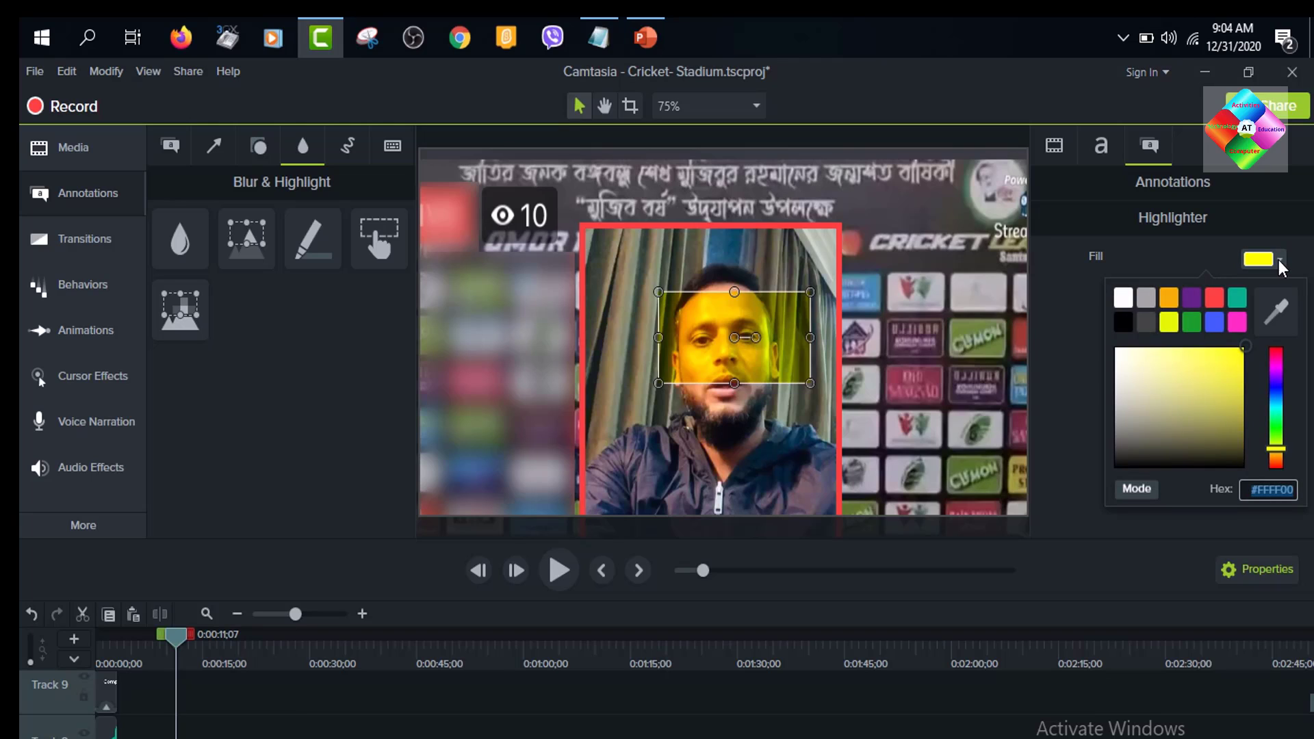
{"action": "left_click", "coordinate": [1198, 299]}
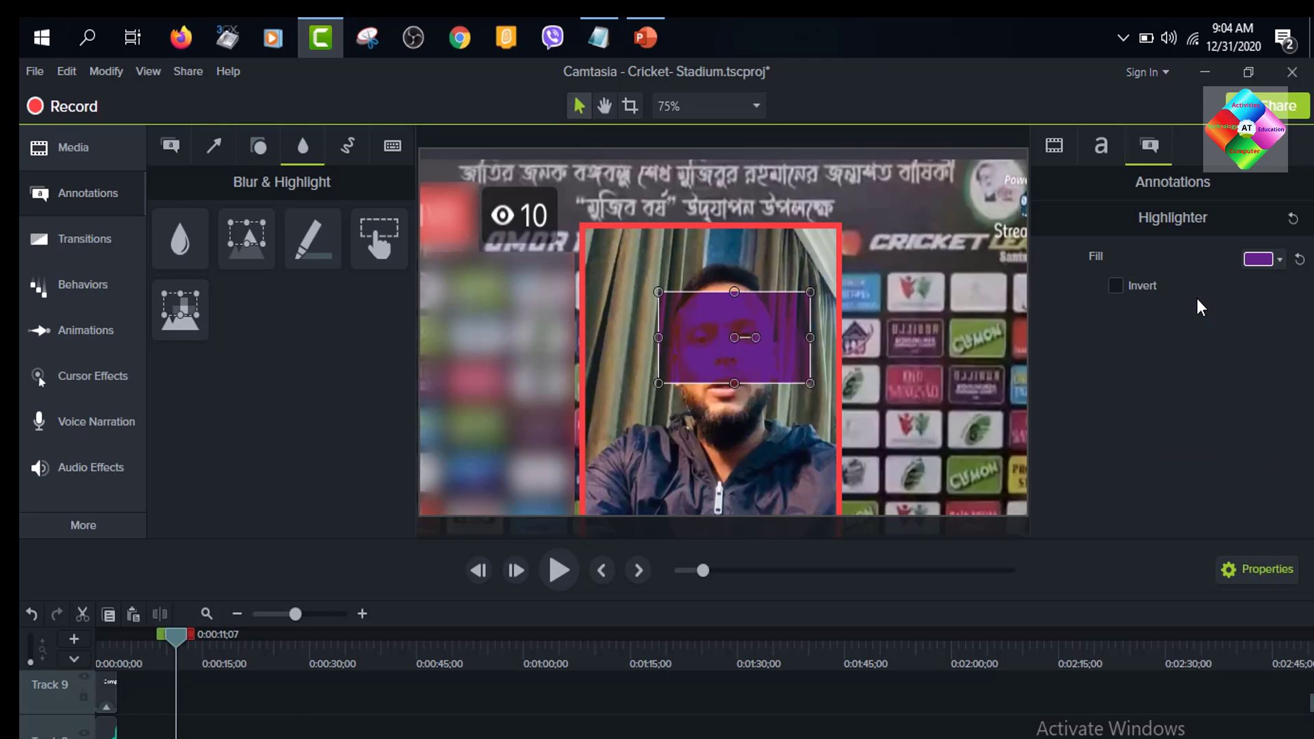
{"action": "left_click", "coordinate": [1279, 260]}
{"action": "left_click", "coordinate": [1167, 298]}
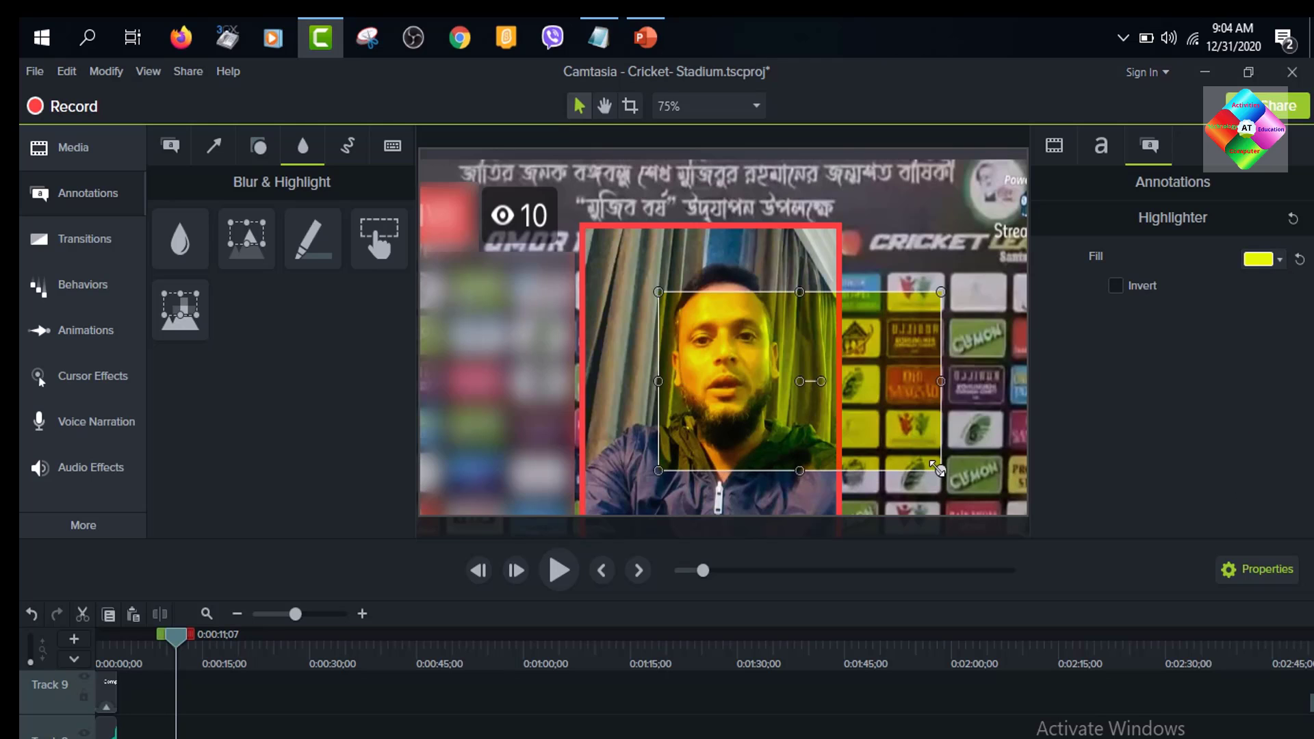
Step: Shift the yellow highlighter slightly upward over the red-framed portrait
{"action": "mouse_move", "coordinate": [850, 340]}
{"action": "left_mouse_down"}
{"action": "mouse_move", "coordinate": [679, 279]}
{"action": "mouse_move", "coordinate": [674, 254]}
{"action": "mouse_move", "coordinate": [886, 271]}
{"action": "mouse_move", "coordinate": [862, 306]}
{"action": "left_mouse_up"}
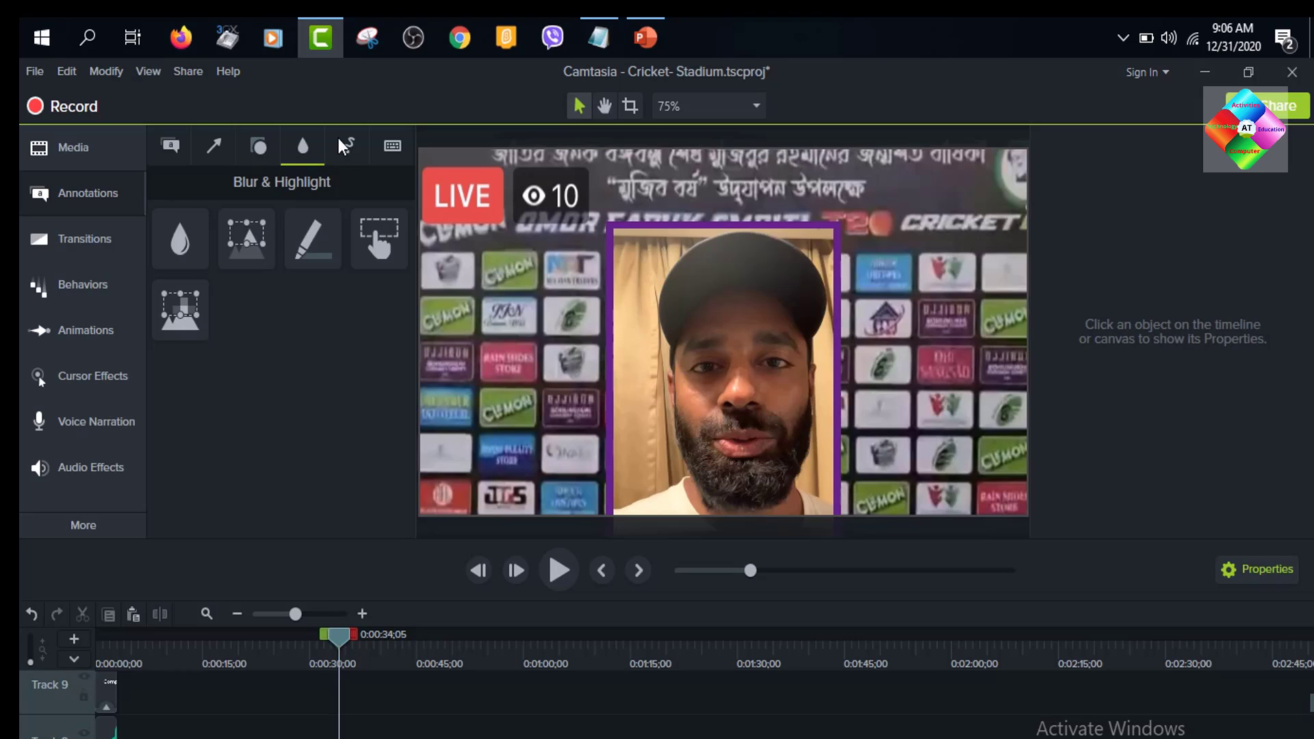
Step: Try a check-mark sketch motion over the capped man's face, previewing it and setting its thickness to 13, and delete it
{"action": "left_click", "coordinate": [346, 146]}
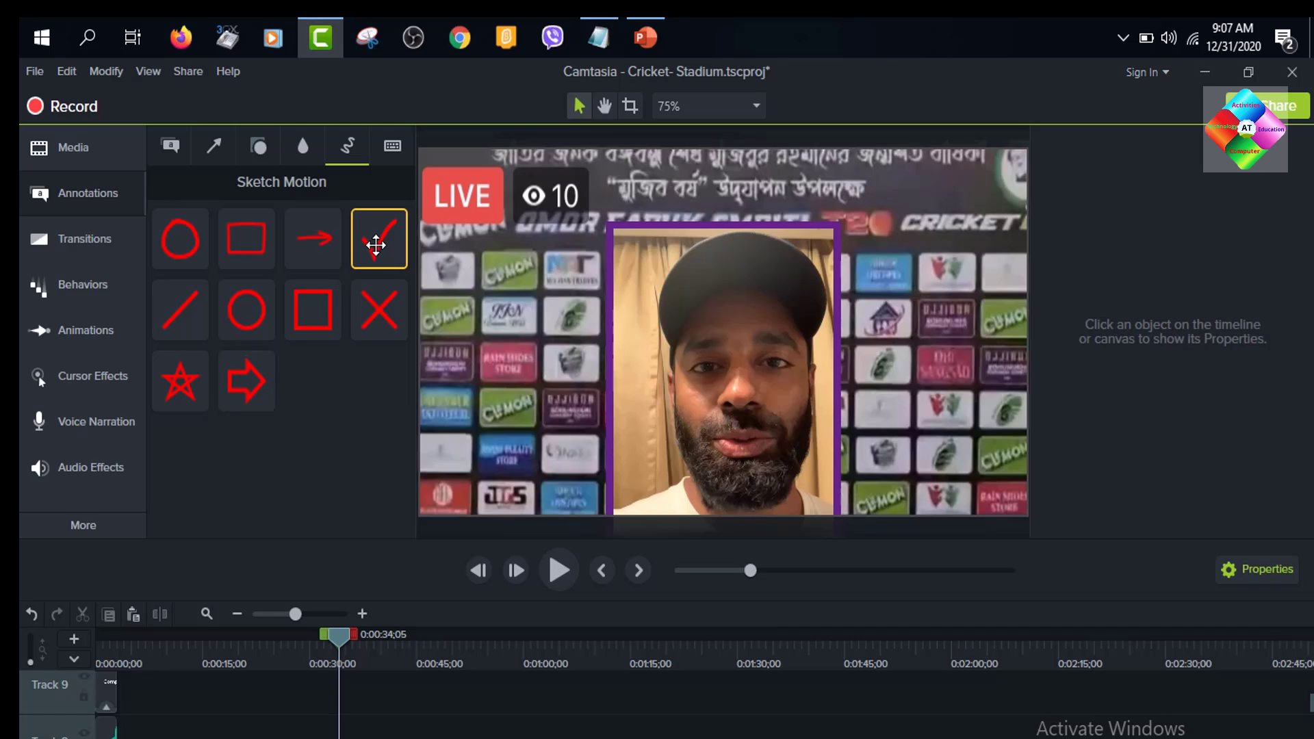
{"action": "mouse_move", "coordinate": [375, 244]}
{"action": "left_mouse_down"}
{"action": "mouse_move", "coordinate": [688, 364]}
{"action": "mouse_move", "coordinate": [746, 372]}
{"action": "left_mouse_up"}
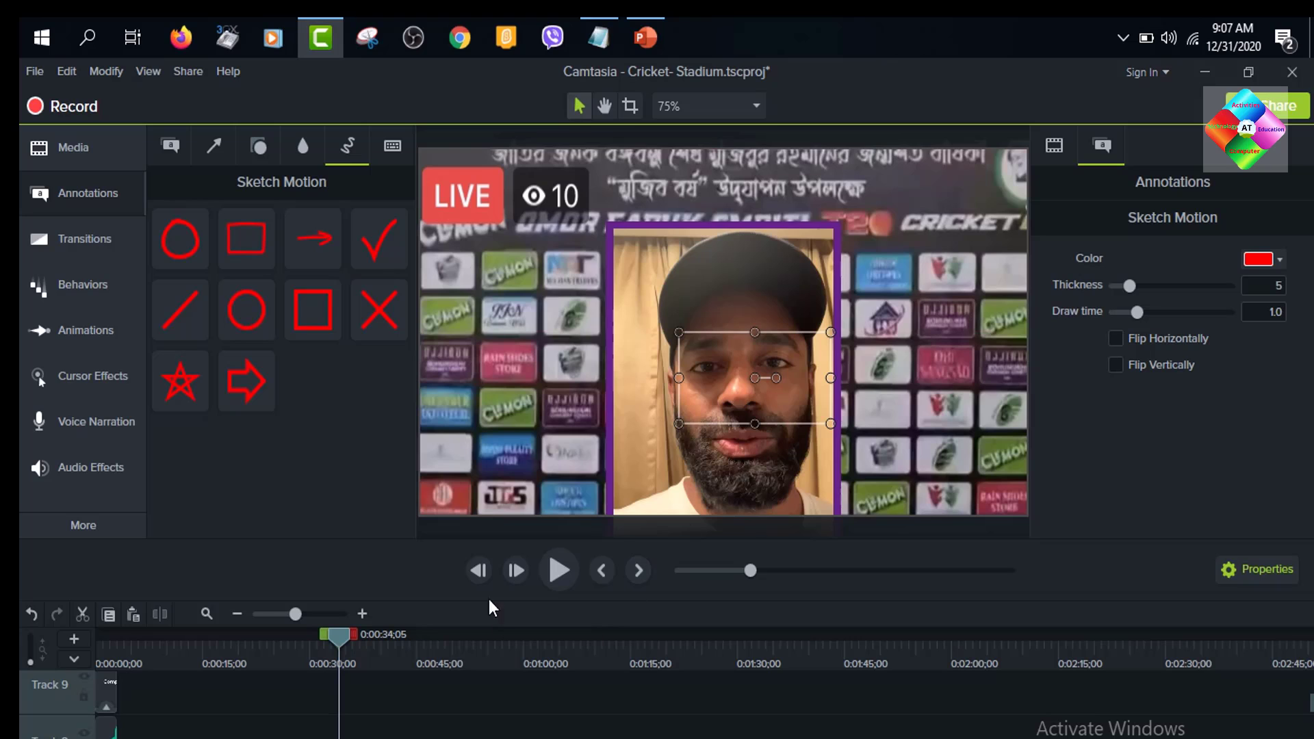
{"action": "left_click", "coordinate": [556, 572]}
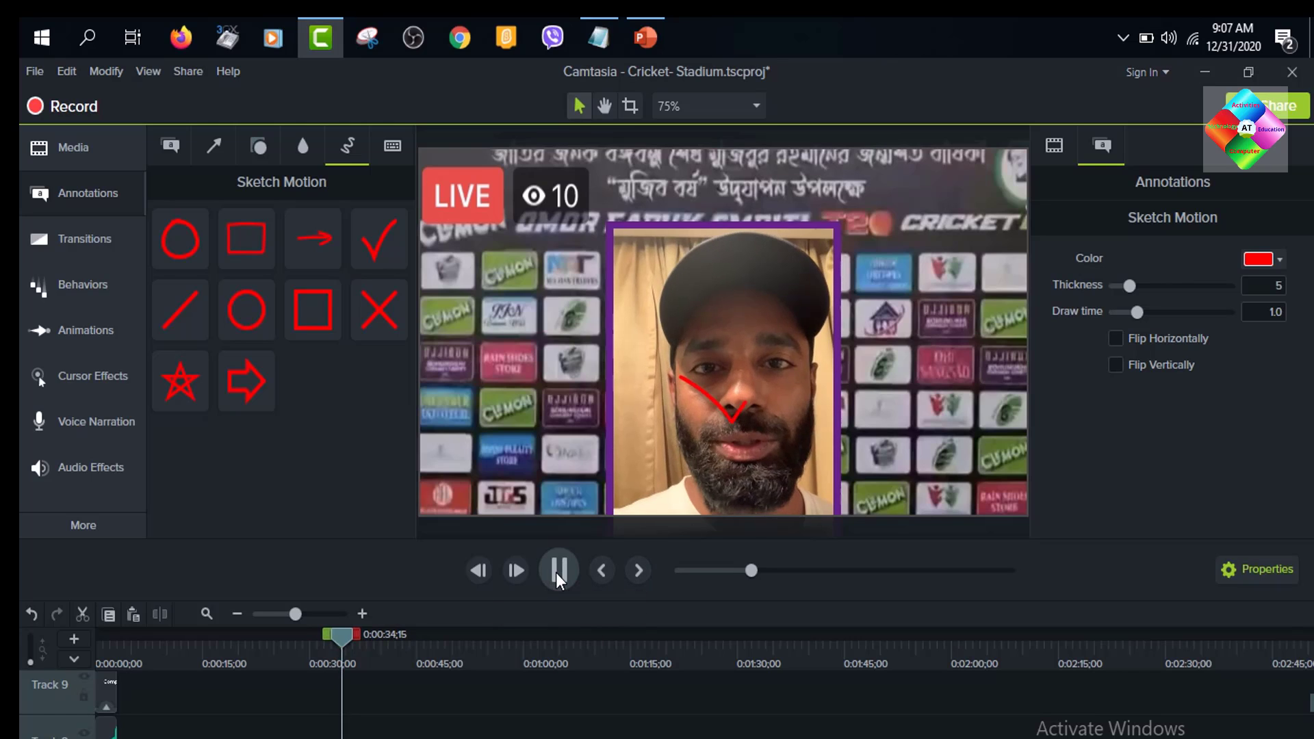
{"action": "left_click", "coordinate": [556, 572]}
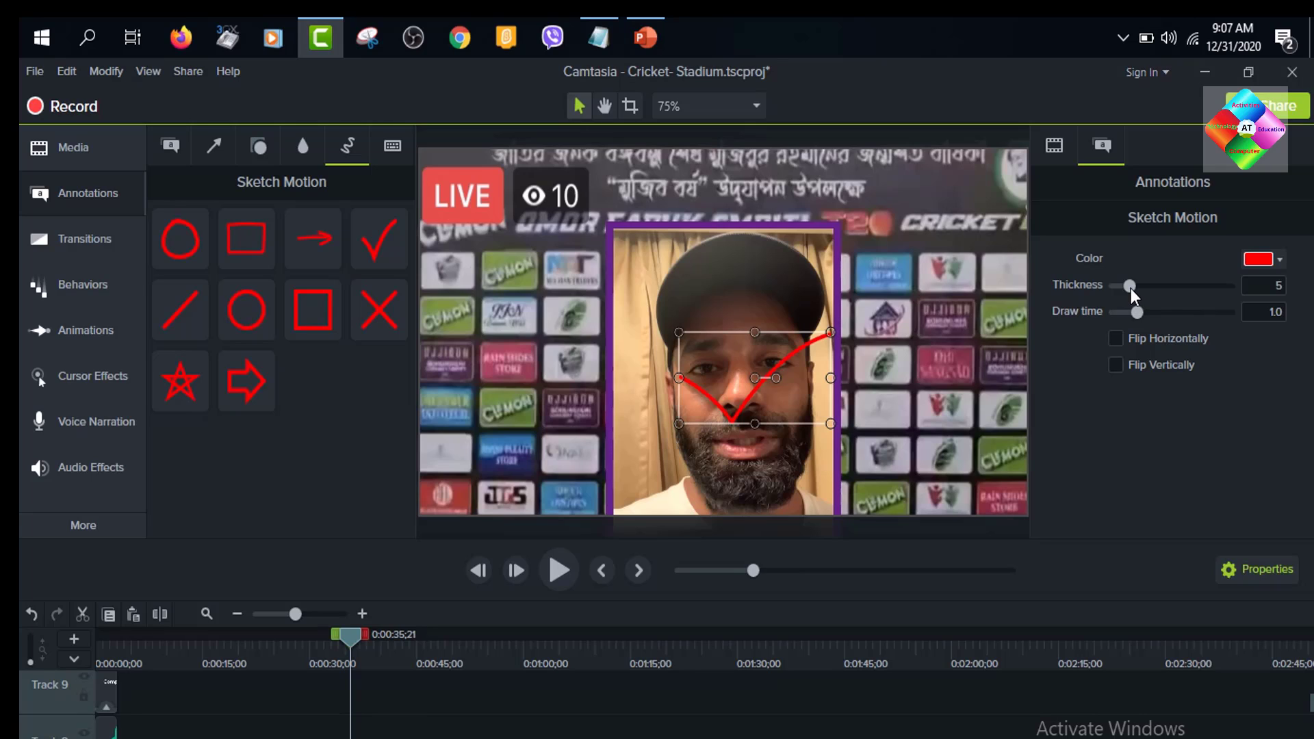
{"action": "left_click_drag", "start_coordinate": [1130, 289], "coordinate": [1192, 293]}
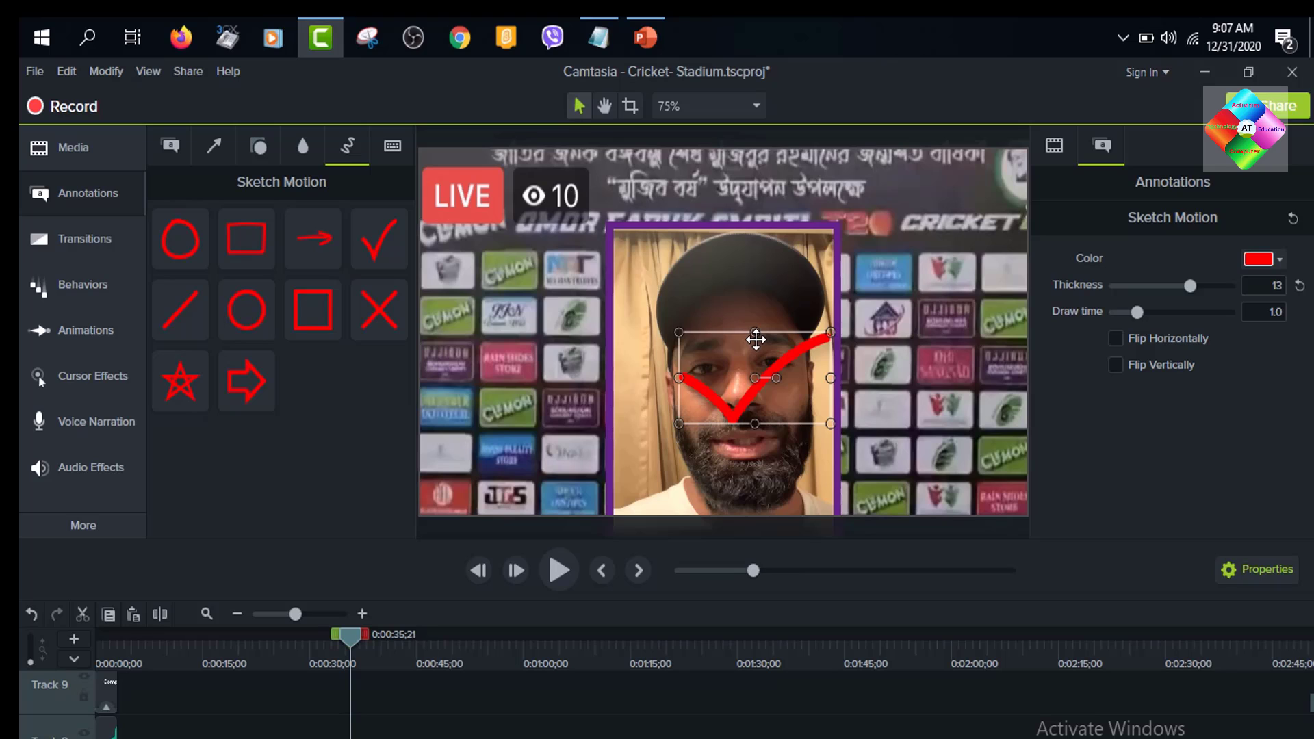
{"action": "key", "text": "Delete"}
Step: Place the star sketch motion over the capped man's face on the canvas
{"action": "left_click_drag", "start_coordinate": [179, 379], "coordinate": [712, 367]}
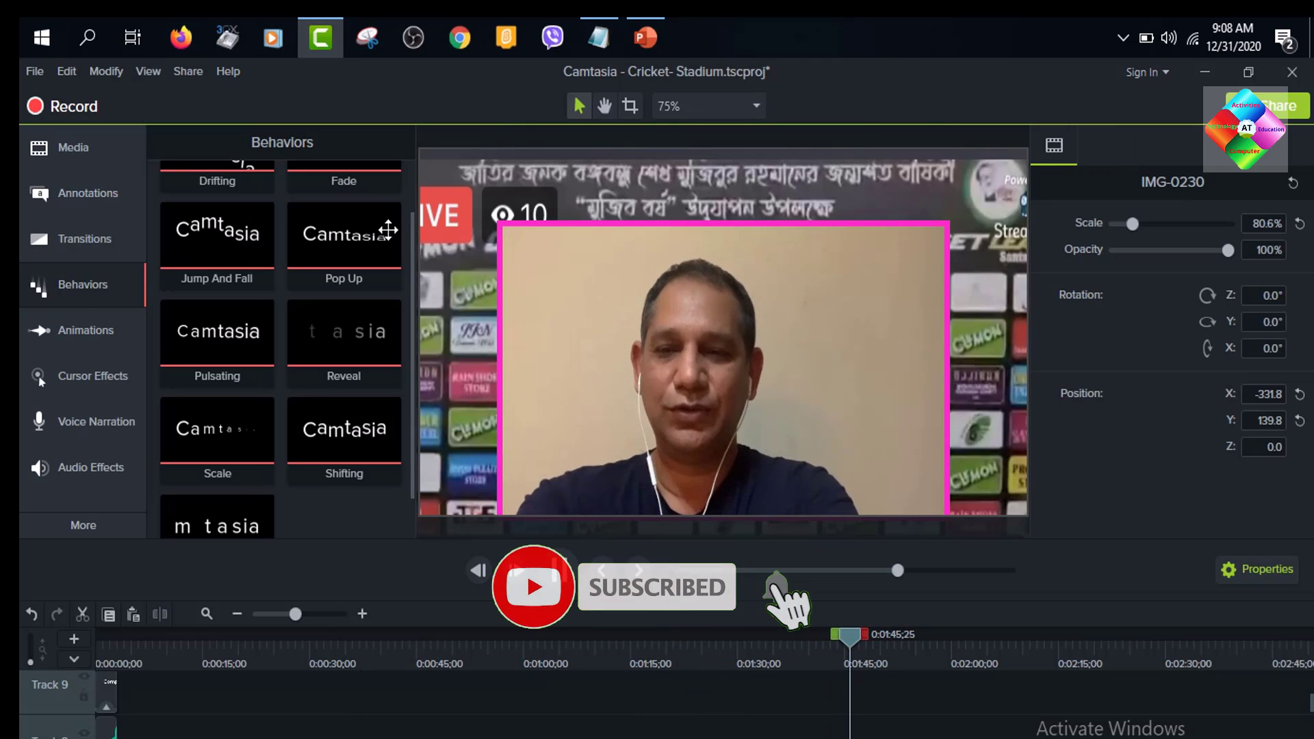
{"action": "scroll", "coordinate": [304, 353], "scroll_direction": "up", "scroll_amount": 1}
{"action": "scroll", "coordinate": [305, 352], "scroll_direction": "up", "scroll_amount": 1}
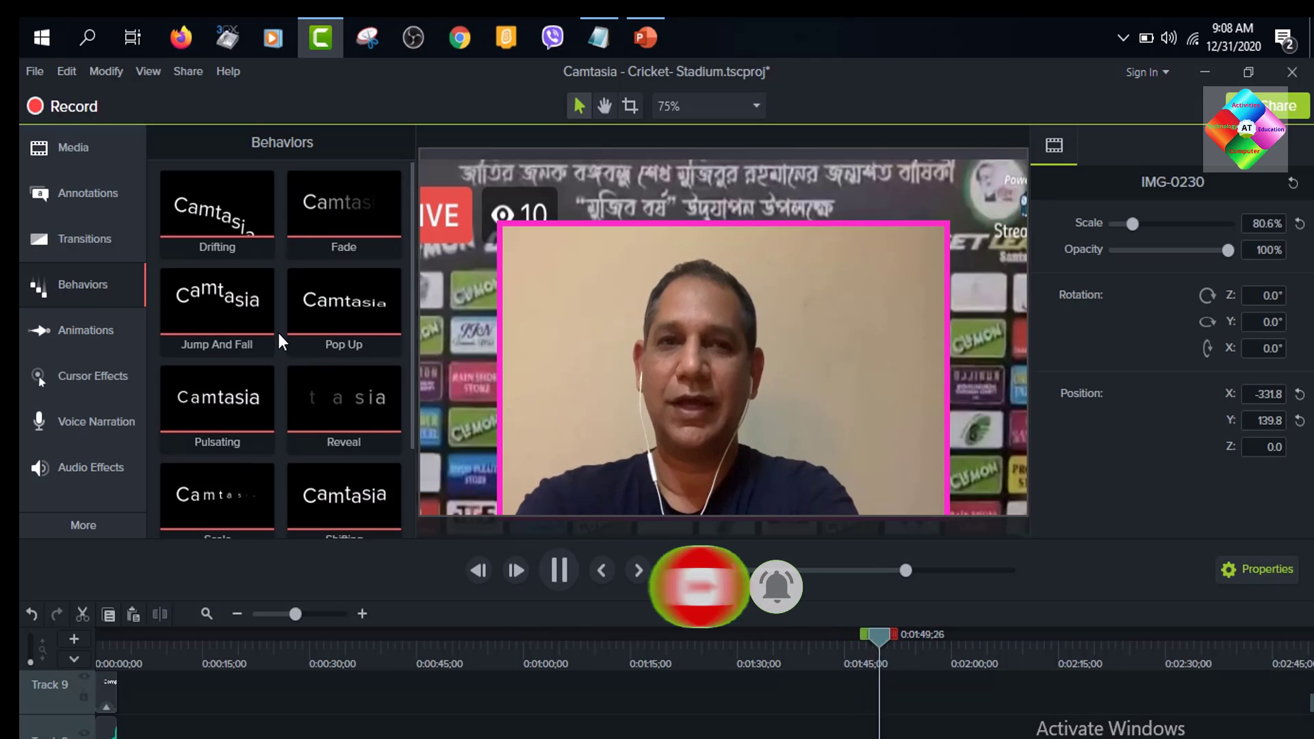
{"action": "left_click", "coordinate": [96, 189]}
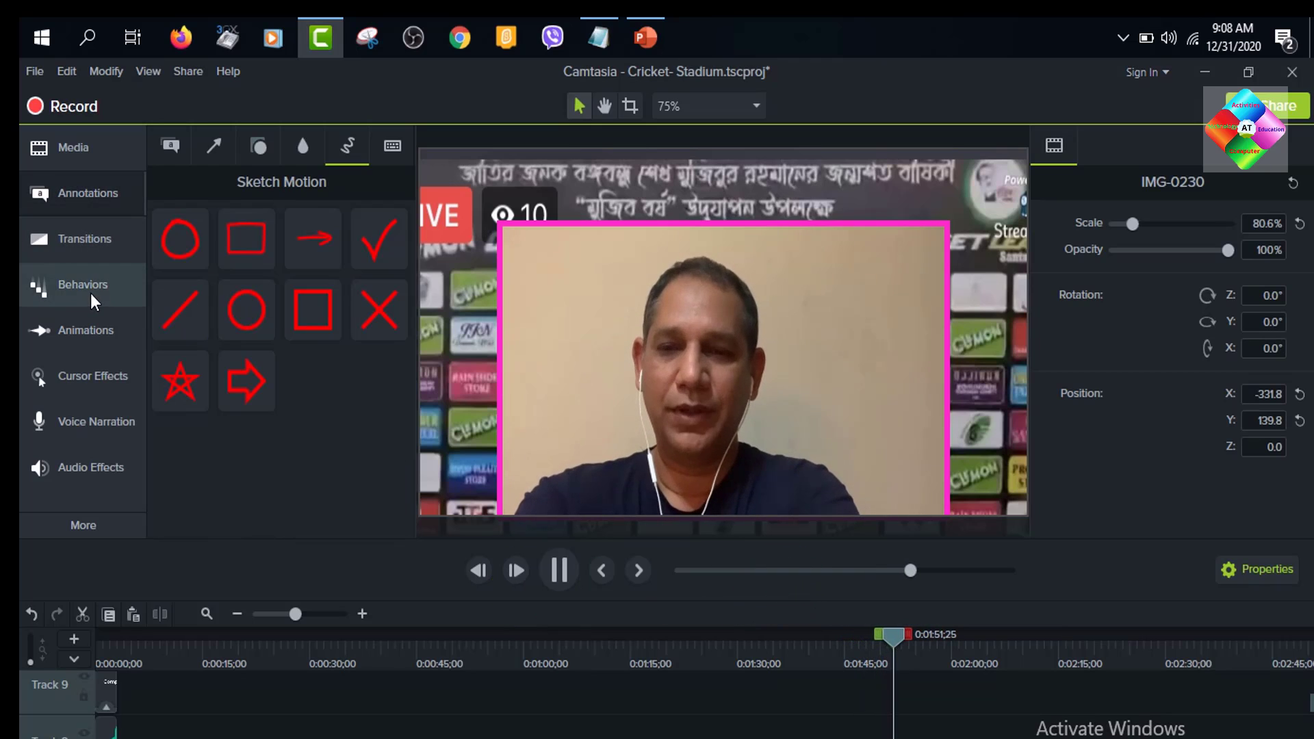
{"action": "left_click", "coordinate": [89, 292]}
{"action": "left_click", "coordinate": [79, 245]}
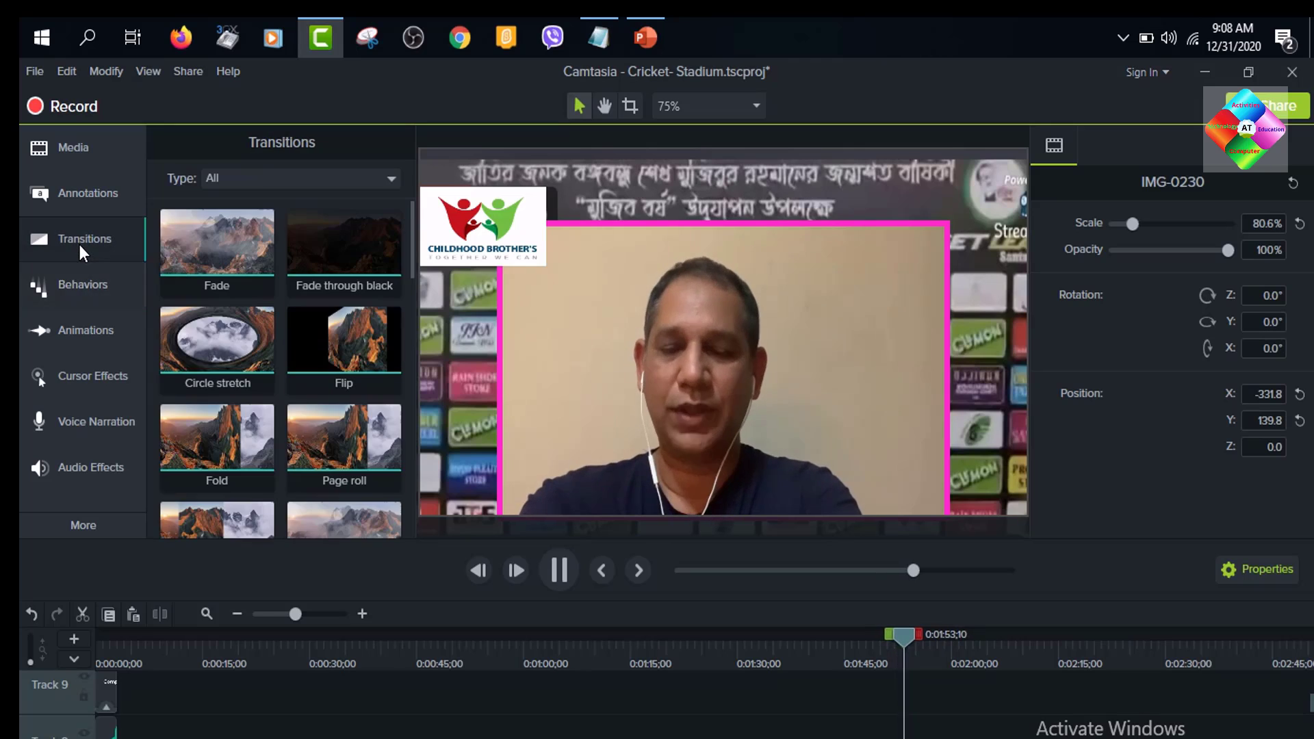
{"action": "left_click", "coordinate": [96, 284]}
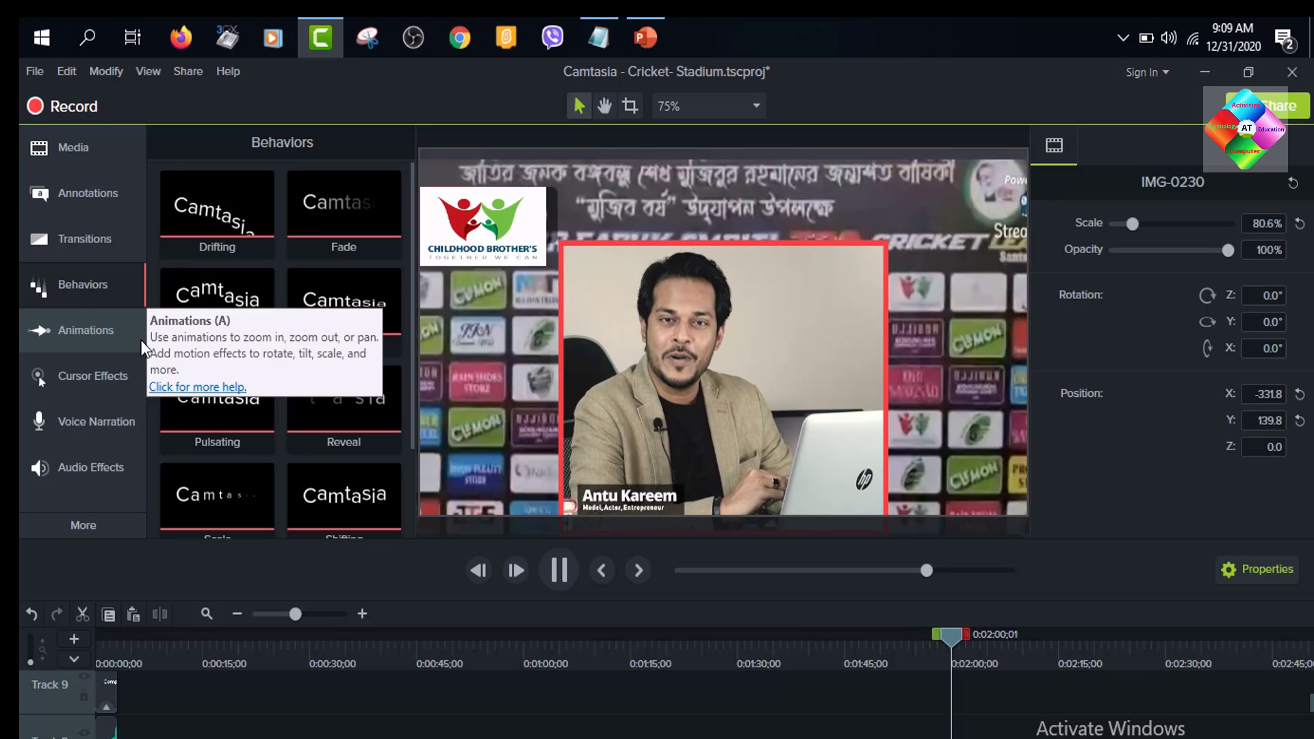
{"action": "left_click", "coordinate": [140, 338]}
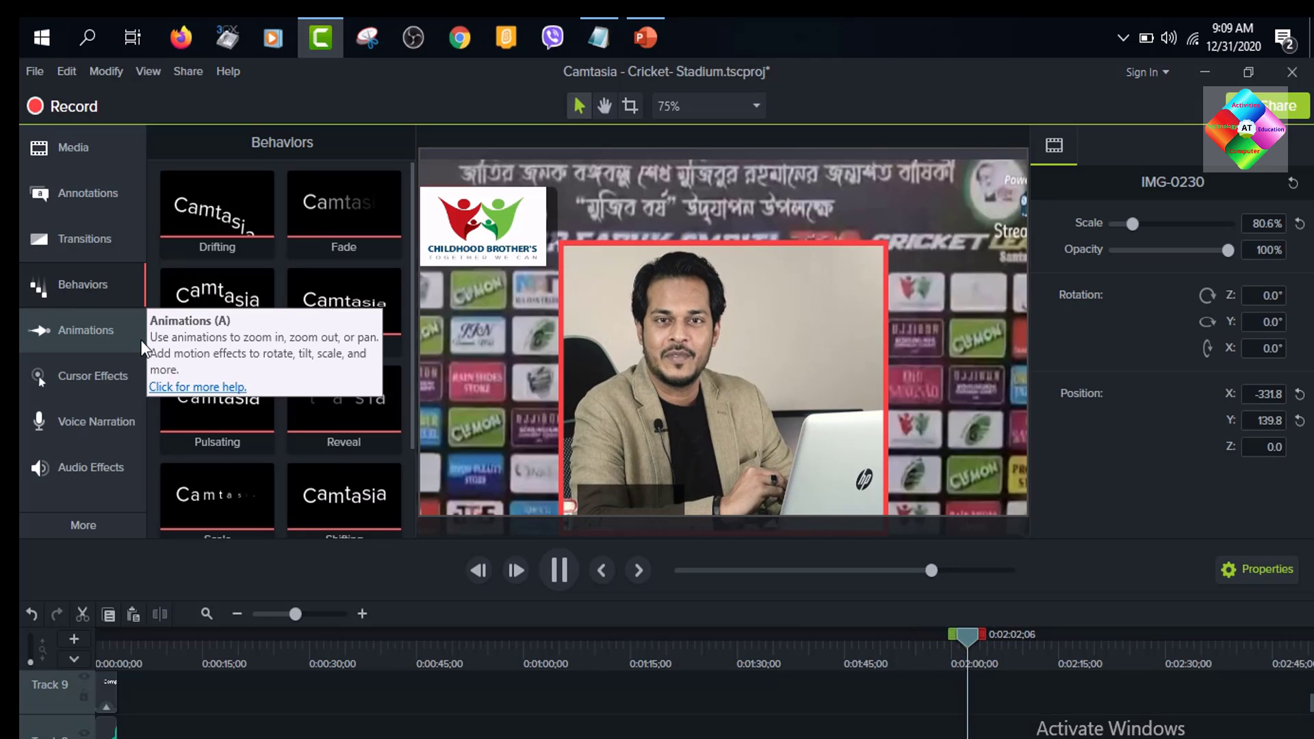